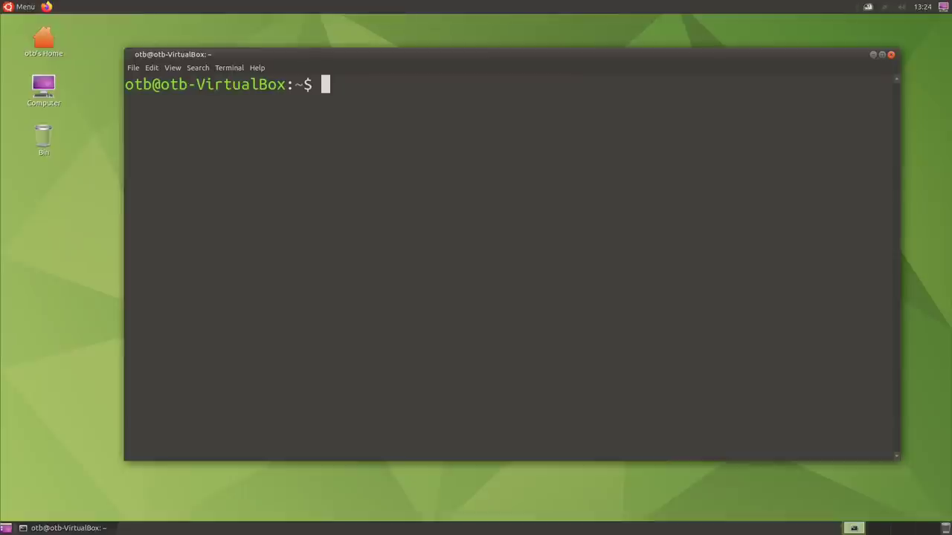
Step: Run sudo apt install dmenu rofi with the account password, then clear the terminal
{"action": "type", "text": "sudo "}
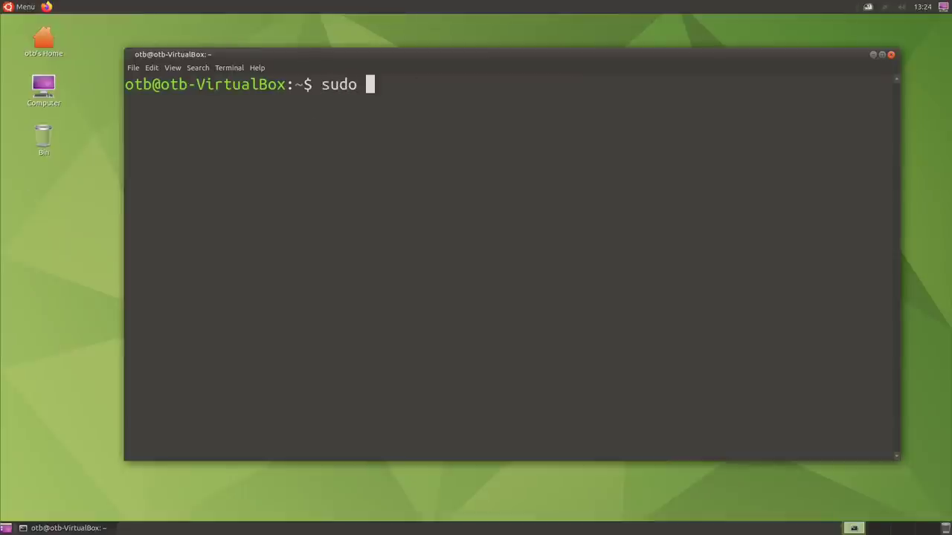
{"action": "type", "text": "apt i"}
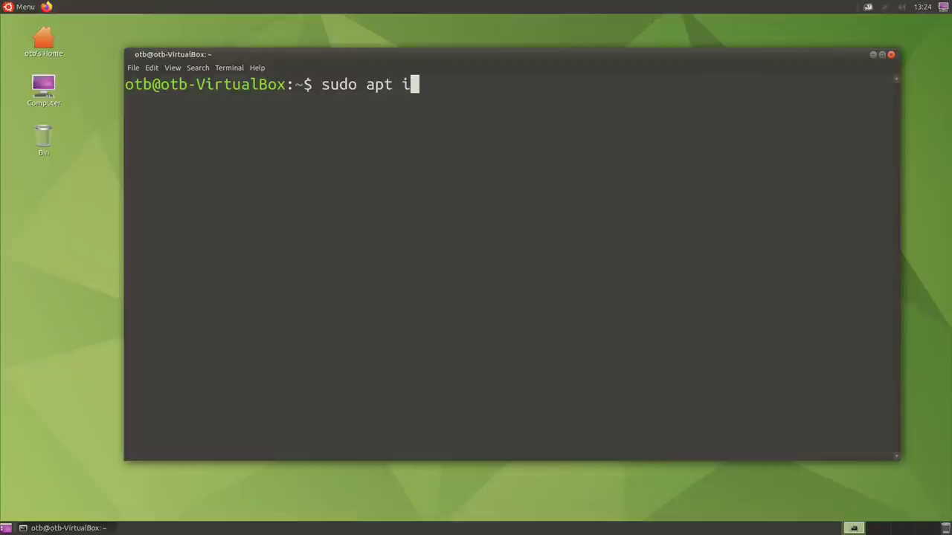
{"action": "type", "text": "nstall dm"}
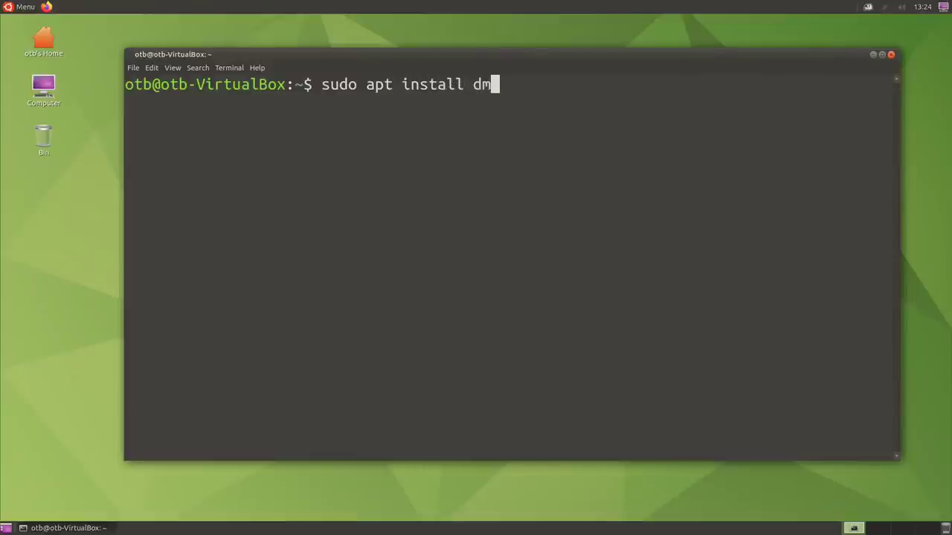
{"action": "type", "text": "enu ro"}
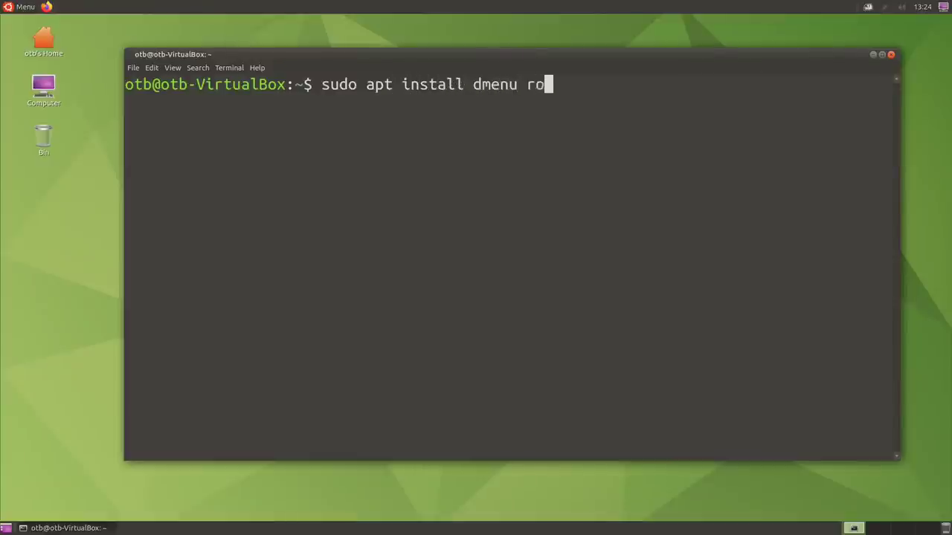
{"action": "type", "text": "fi"}
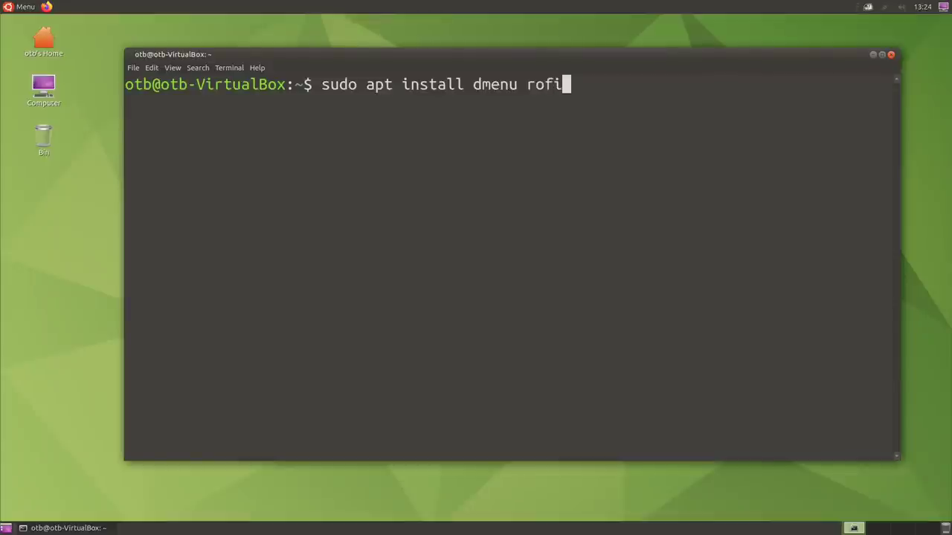
{"action": "key", "text": "Return"}
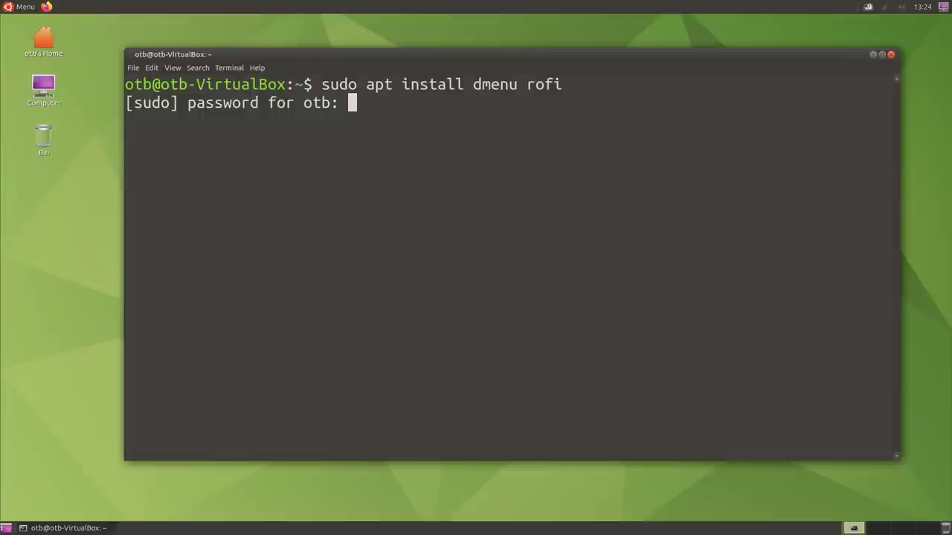
{"action": "key", "text": "Return"}
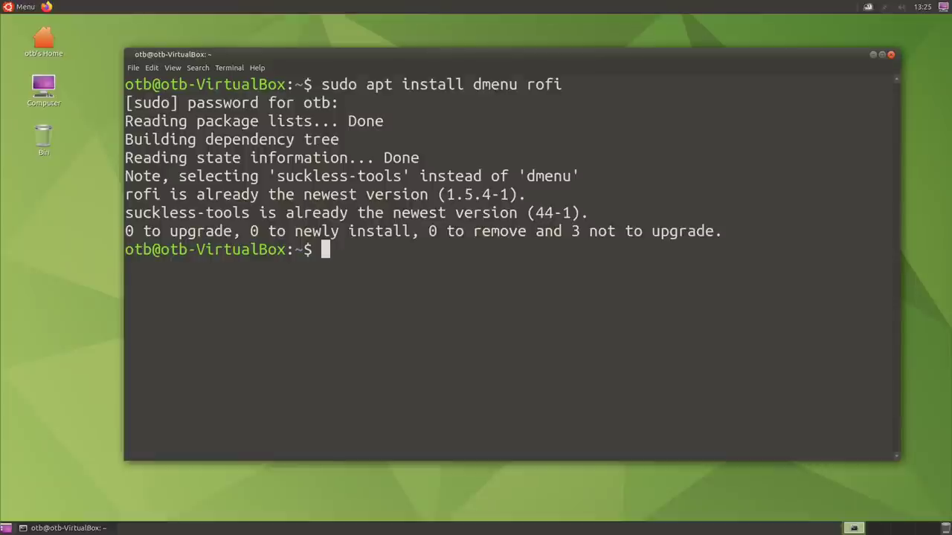
{"action": "type", "text": "clear"}
{"action": "key", "text": "Return"}
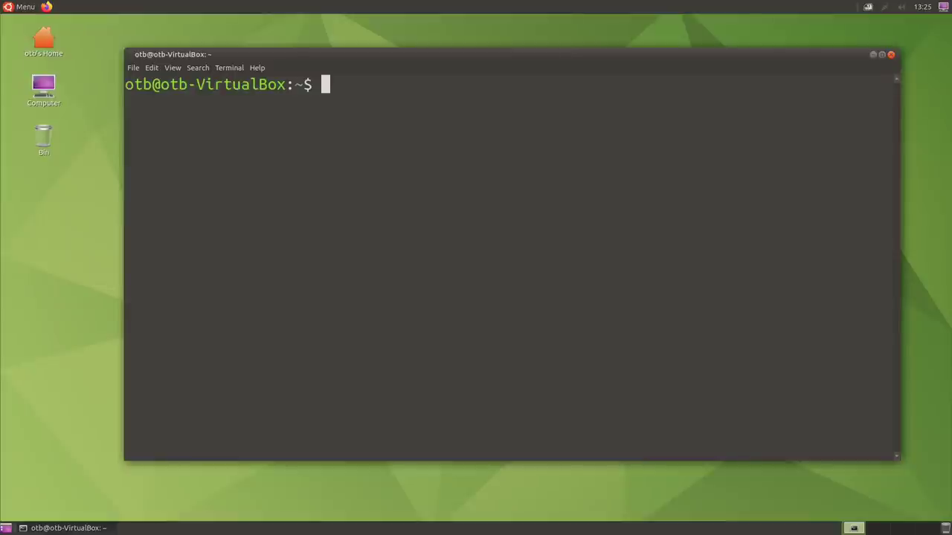
Step: Start dmenu_run from the terminal and launch Firefox by filtering for 'fire'
{"action": "type", "text": "dm"}
{"action": "key", "text": "Tab"}
{"action": "key", "text": "Tab"}
{"action": "key", "text": "Tab"}
{"action": "key", "text": "Tab"}
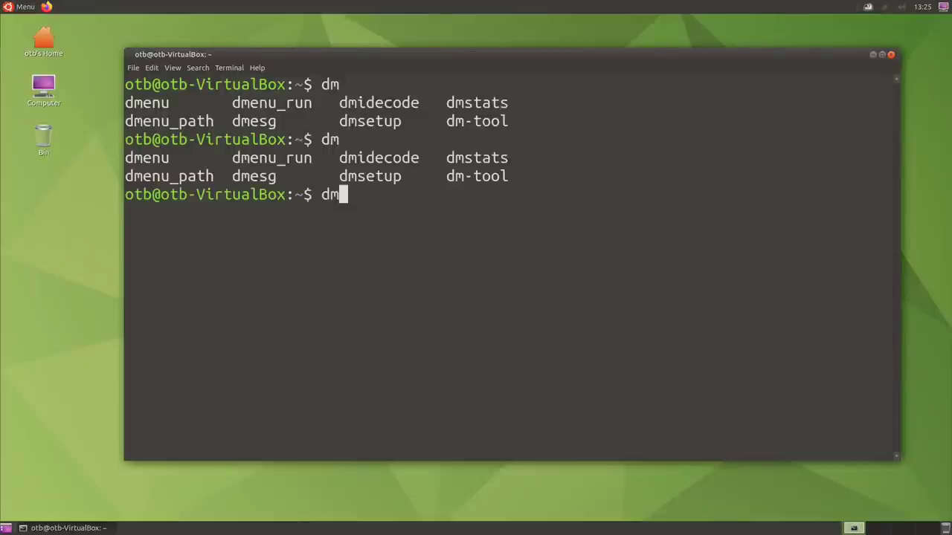
{"action": "type", "text": "enu_run"}
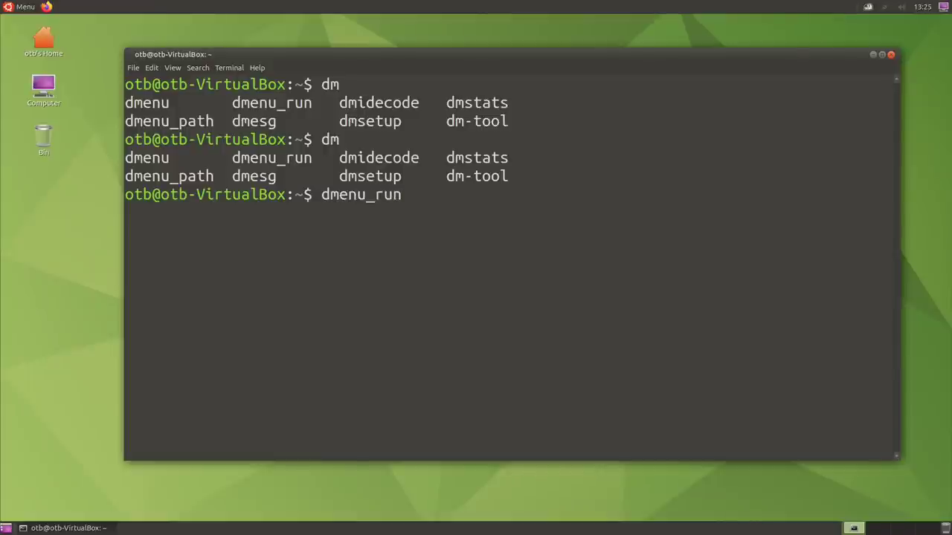
{"action": "key", "text": "Return"}
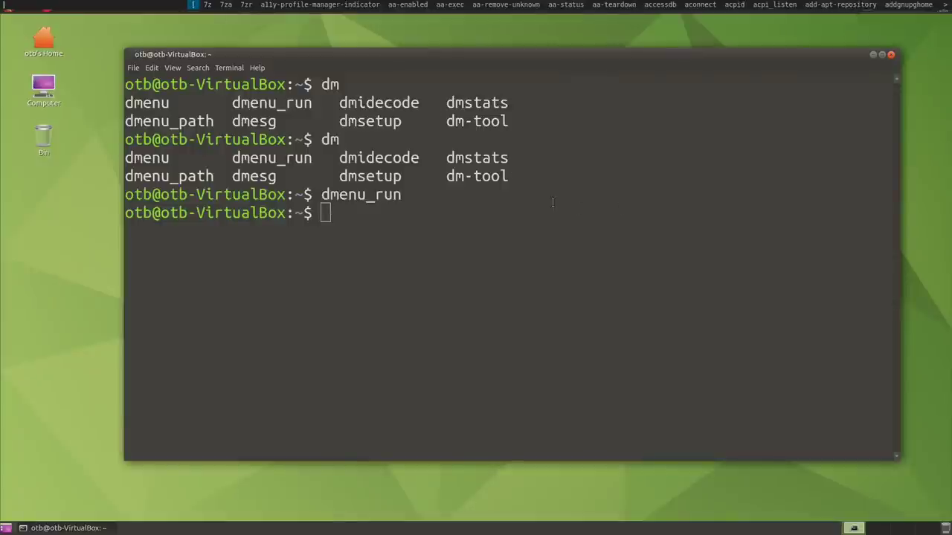
{"action": "type", "text": "fire"}
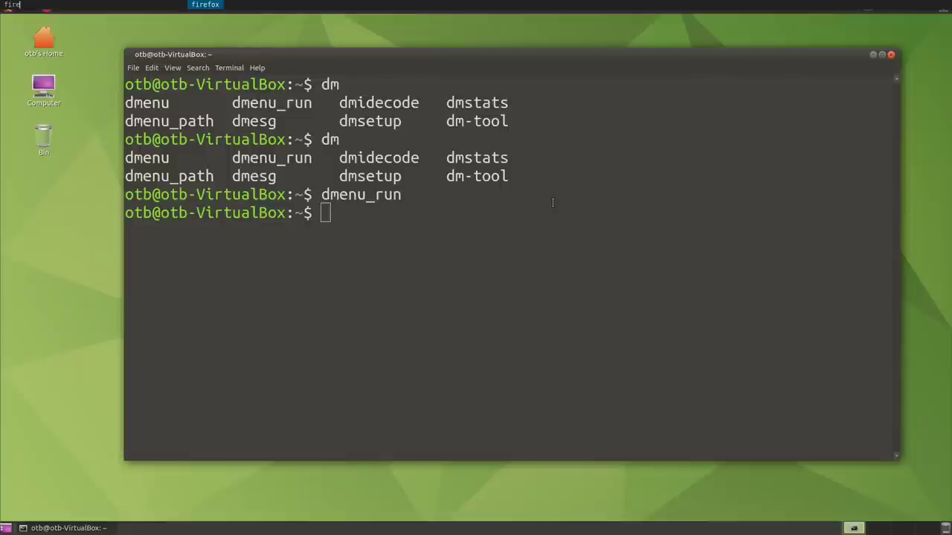
{"action": "key", "text": "Return"}
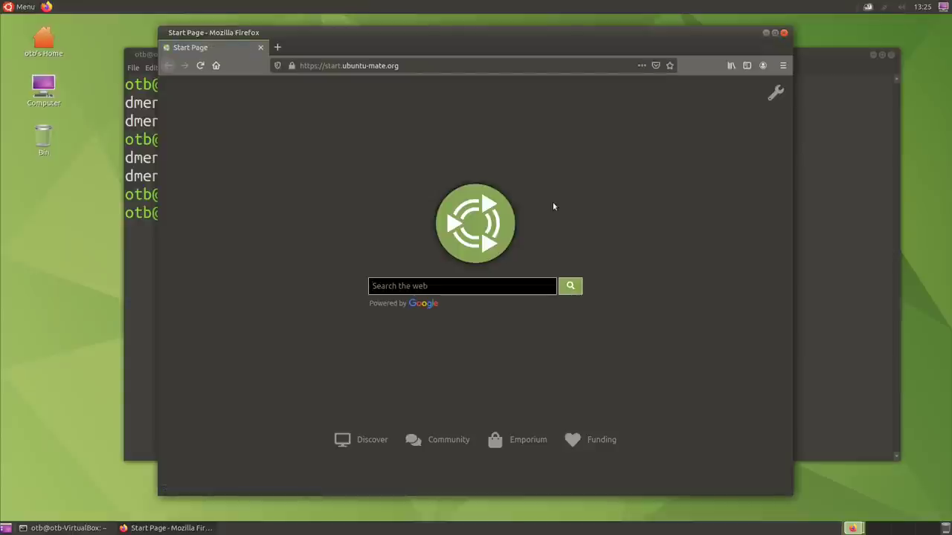
Step: Close Firefox, rerun dmenu_run from history, and dismiss it without launching anything
{"action": "left_click", "coordinate": [784, 34]}
{"action": "key", "text": "Up"}
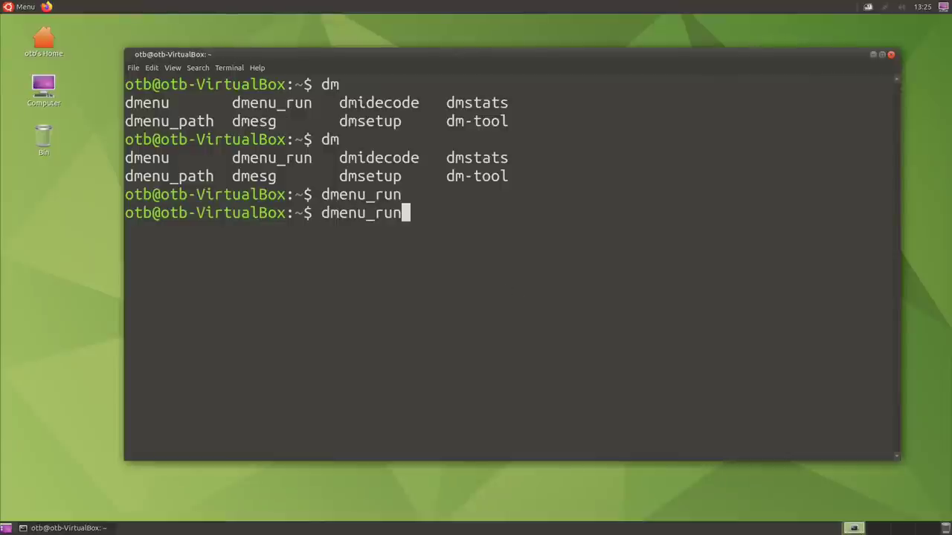
{"action": "key", "text": "Return"}
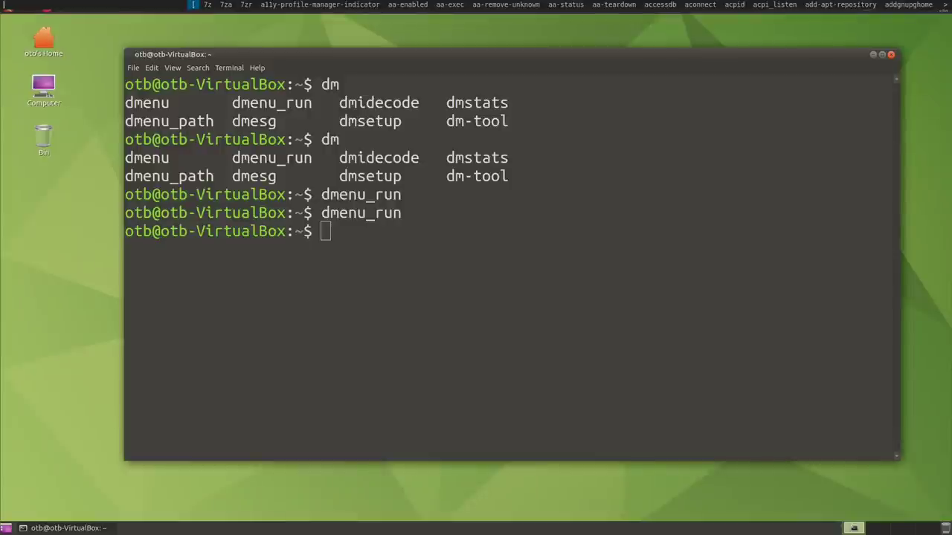
{"action": "key", "text": "Escape"}
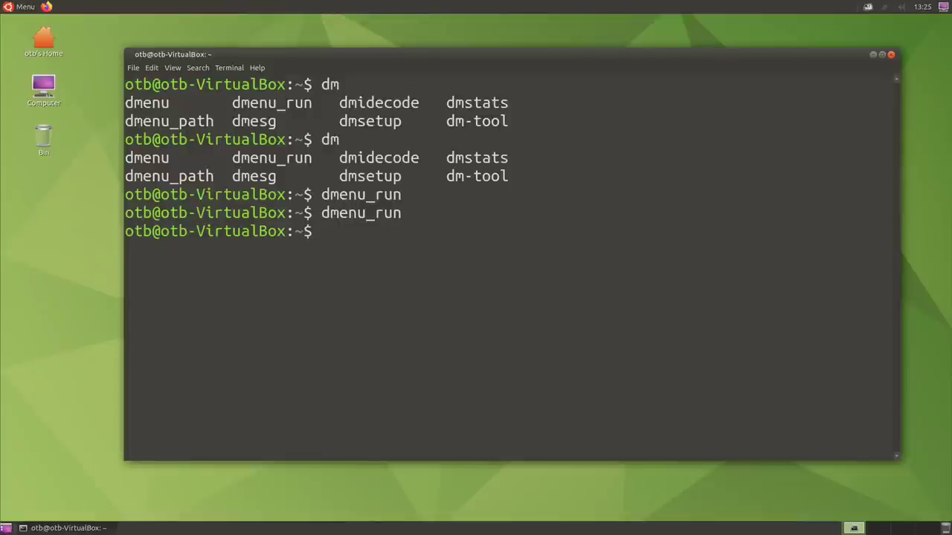
Step: Run rofi -show run, launch Firefox by filtering for 'fire', then close Firefox
{"action": "type", "text": "rofi "}
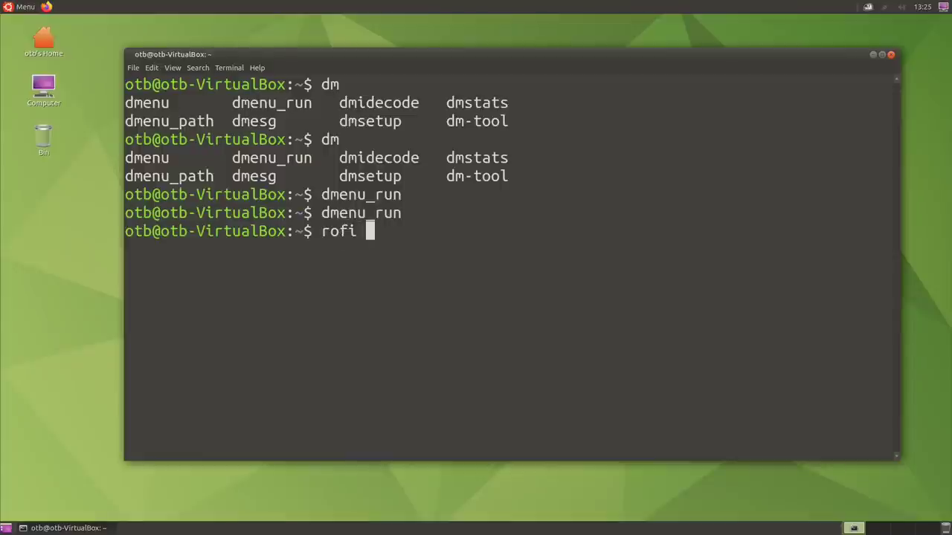
{"action": "type", "text": "-show"}
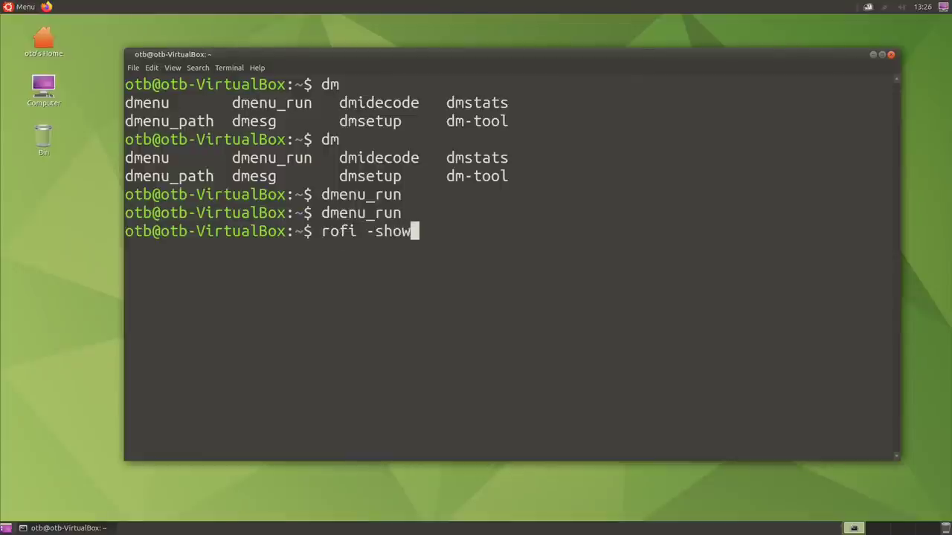
{"action": "type", "text": " run"}
{"action": "key", "text": "Return"}
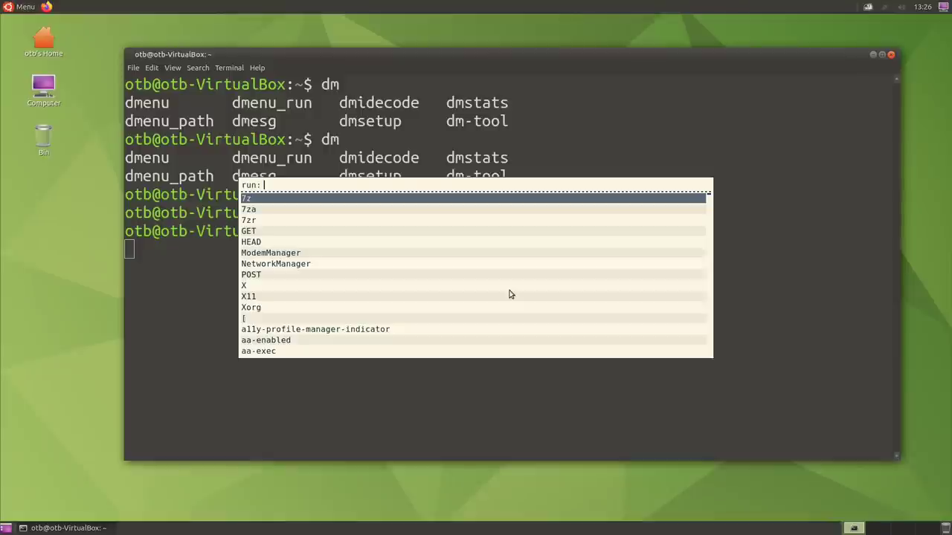
{"action": "type", "text": "fire"}
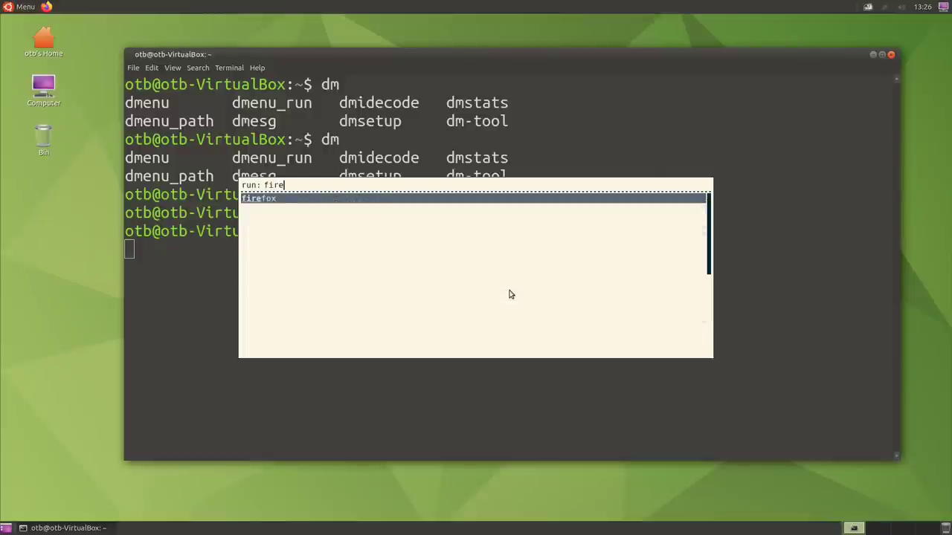
{"action": "key", "text": "Return"}
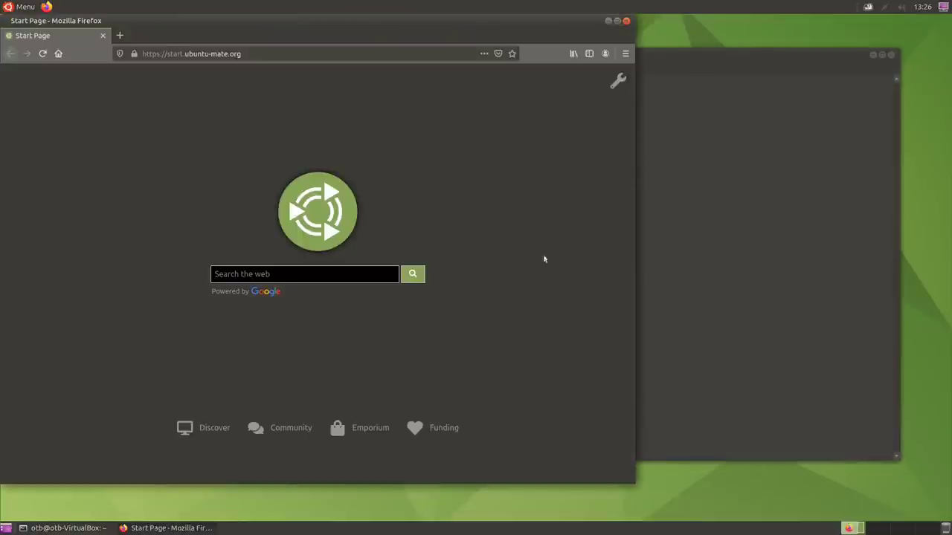
{"action": "left_click", "coordinate": [626, 22]}
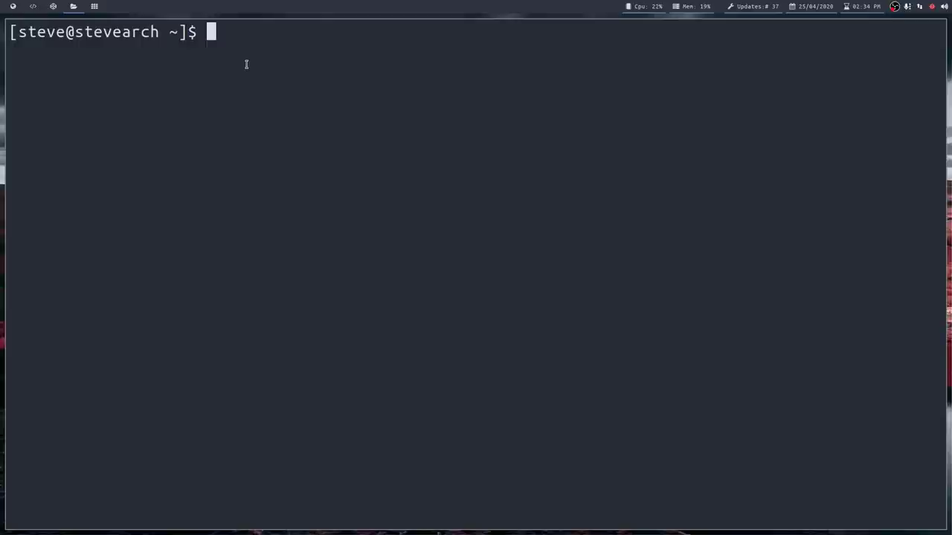
Step: Open rofi -show run, move down through its command list, then close it
{"action": "type", "text": "rofi "}
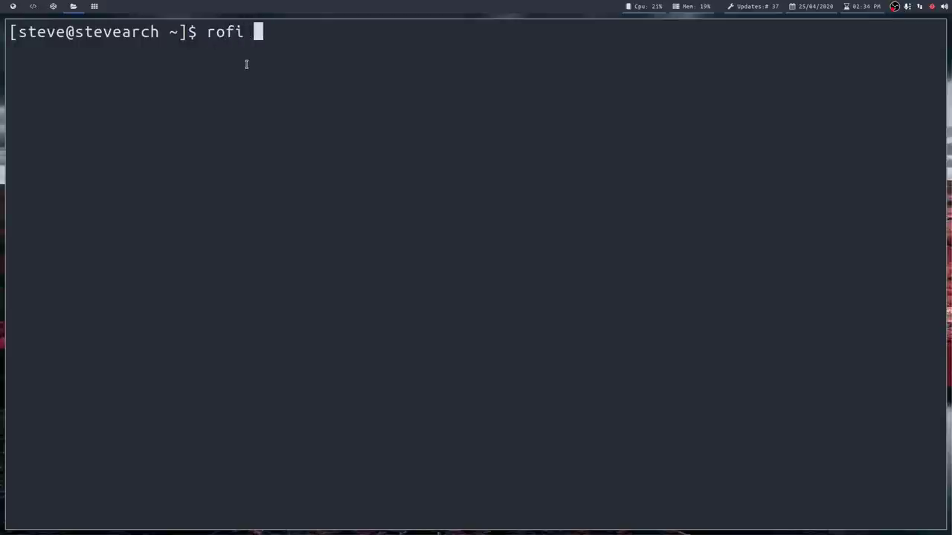
{"action": "type", "text": "-show "}
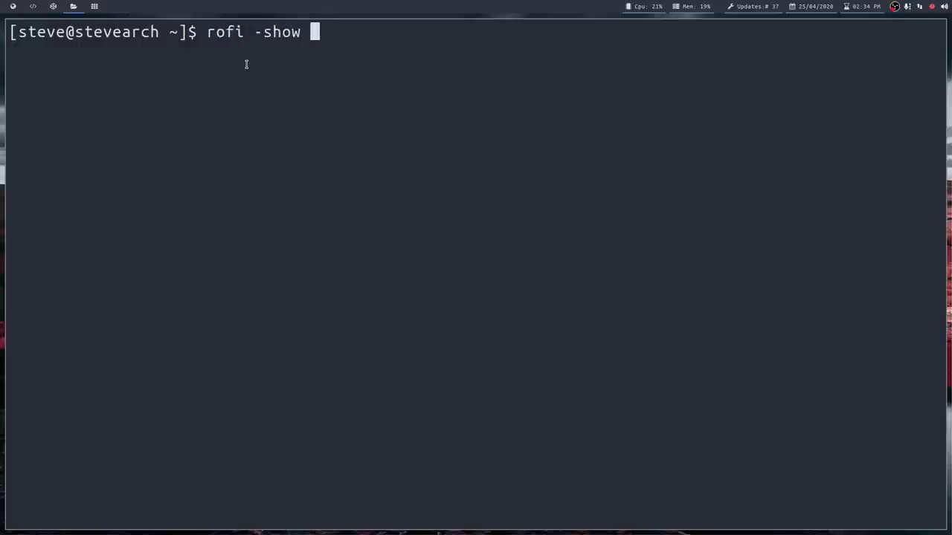
{"action": "type", "text": "run"}
{"action": "key", "text": "Return"}
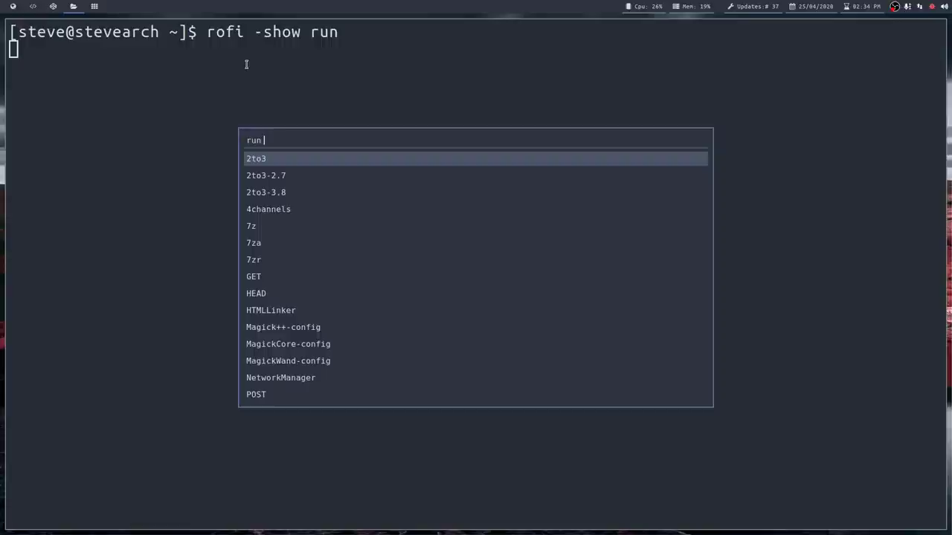
{"action": "key", "text": "Down"}
{"action": "key", "text": "Down"}
{"action": "key", "text": "Down"}
{"action": "key", "text": "Down"}
{"action": "key", "text": "Down"}
{"action": "key", "text": "Down"}
{"action": "key", "text": "Down"}
{"action": "key", "text": "Down"}
{"action": "key", "text": "Down"}
{"action": "key", "text": "Down"}
{"action": "key", "text": "Down"}
{"action": "key", "text": "Down"}
{"action": "key", "text": "Down"}
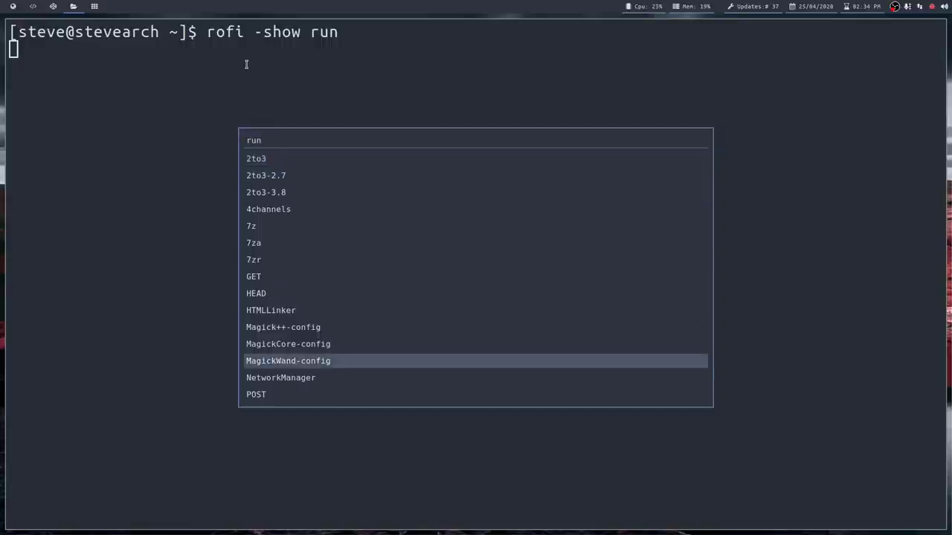
{"action": "key", "text": "Down"}
{"action": "key", "text": "Down"}
{"action": "key", "text": "Down"}
{"action": "key", "text": "Down"}
{"action": "key", "text": "Down"}
{"action": "key", "text": "Down"}
{"action": "key", "text": "Down"}
{"action": "key", "text": "Down"}
{"action": "key", "text": "Down"}
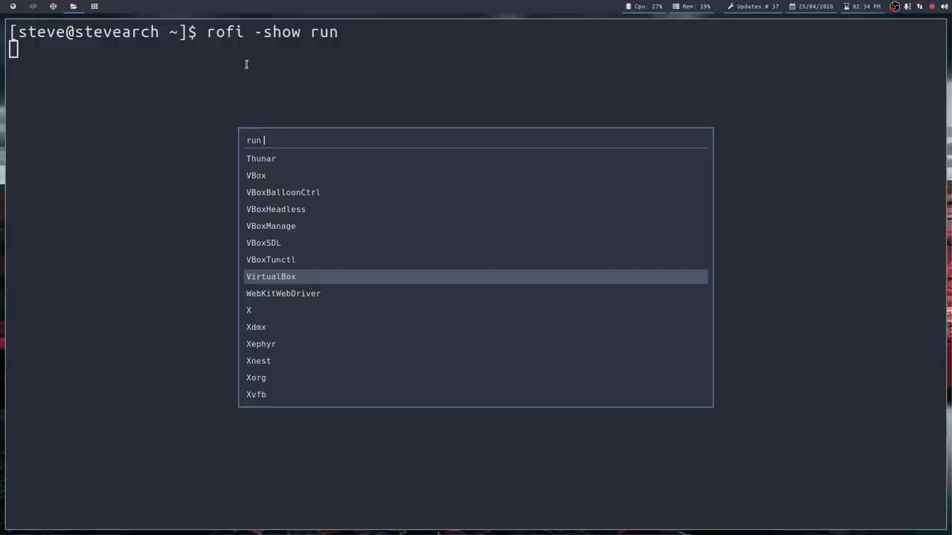
{"action": "key", "text": "Return"}
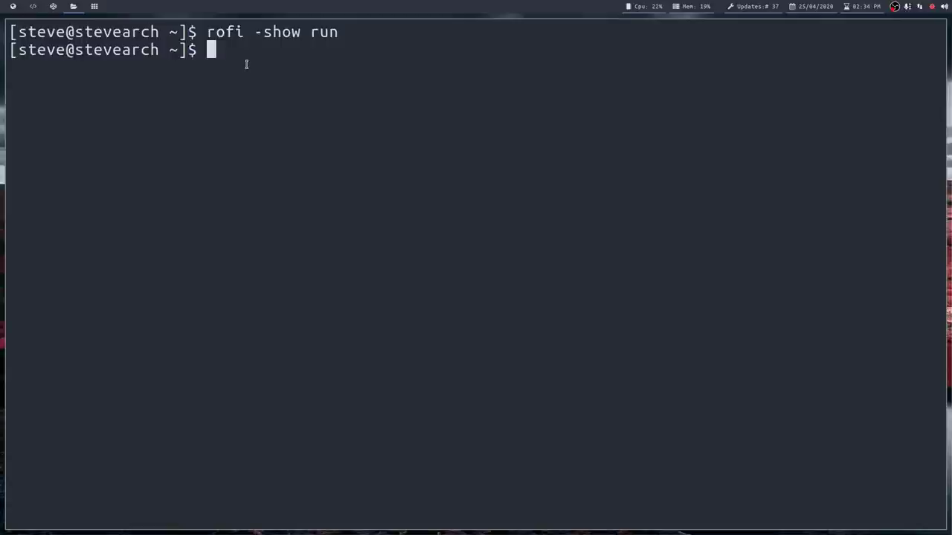
Step: Edit the recalled command to rofi -show drun, view the application launcher, and close it
{"action": "key", "text": "Up"}
{"action": "key", "text": "BackSpace"}
{"action": "key", "text": "BackSpace"}
{"action": "key", "text": "BackSpace"}
{"action": "key", "text": "BackSpace"}
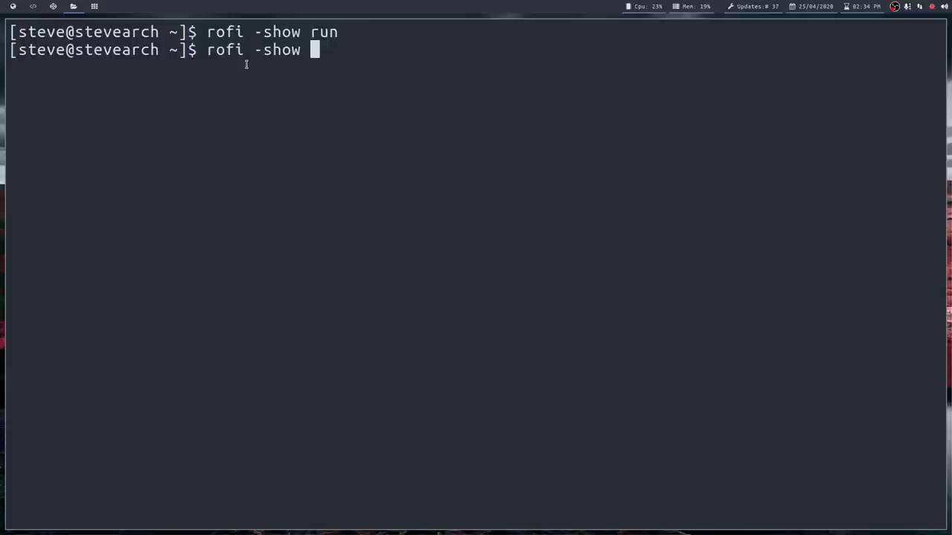
{"action": "type", "text": "drun"}
{"action": "key", "text": "Return"}
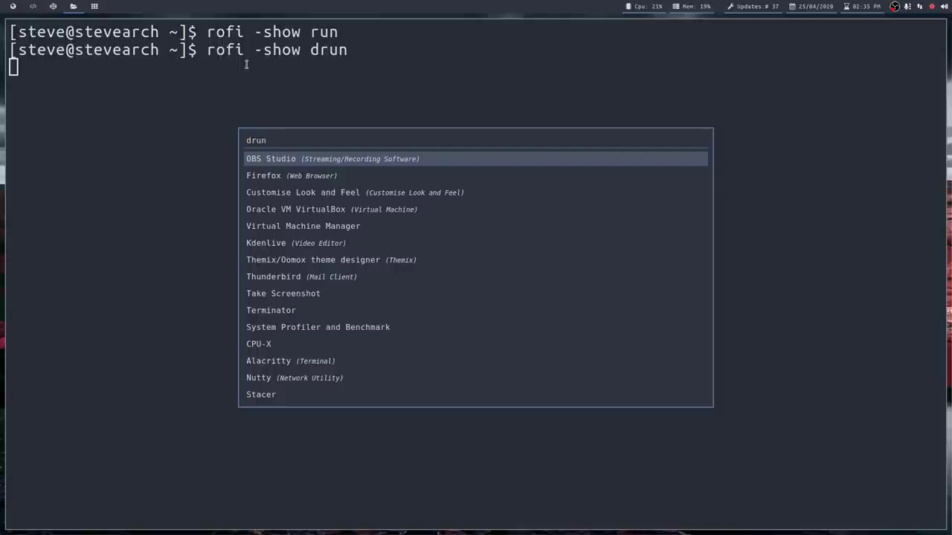
{"action": "key", "text": "Escape"}
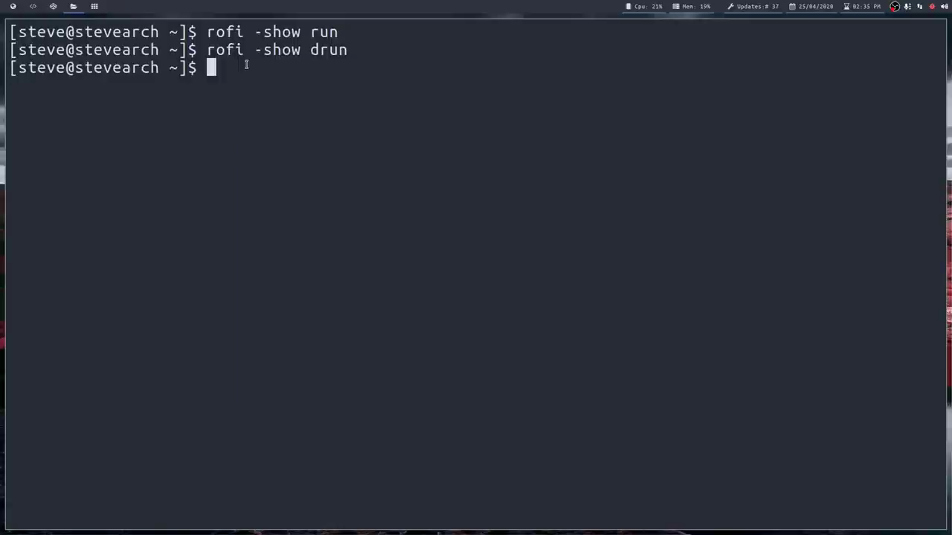
Step: Rerun the drun launcher with an icons option appended, then close it
{"action": "key", "text": "Up"}
{"action": "type", "text": "-"}
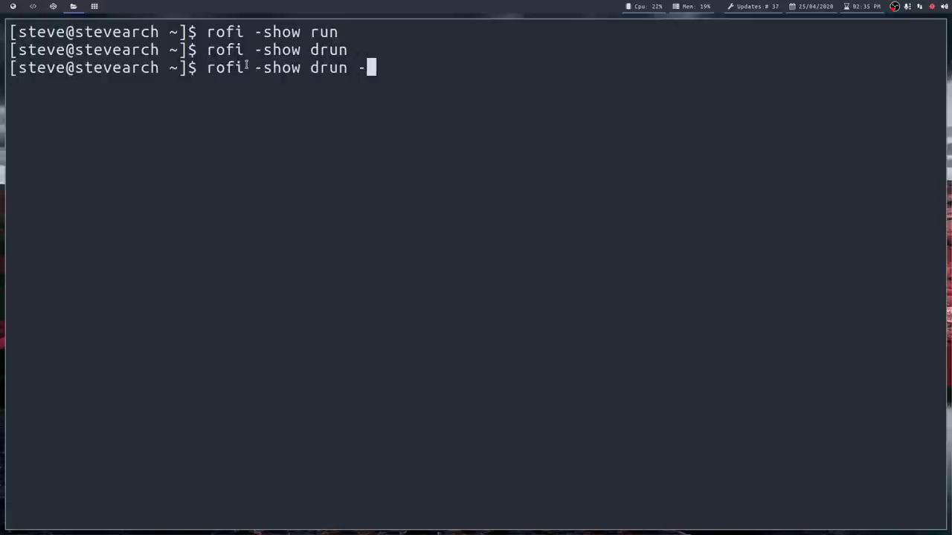
{"action": "type", "text": "show "}
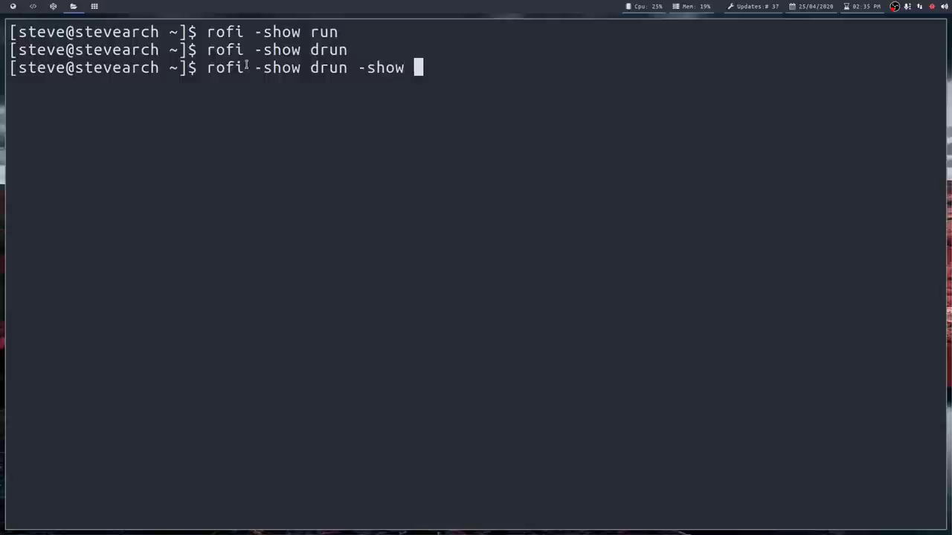
{"action": "type", "text": "icond"}
{"action": "key", "text": "BackSpace"}
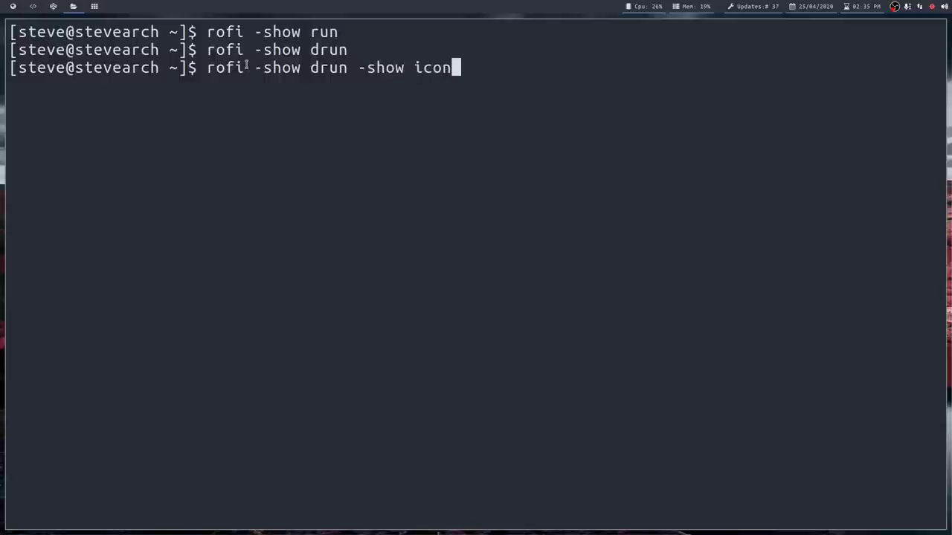
{"action": "type", "text": "s"}
{"action": "key", "text": "Return"}
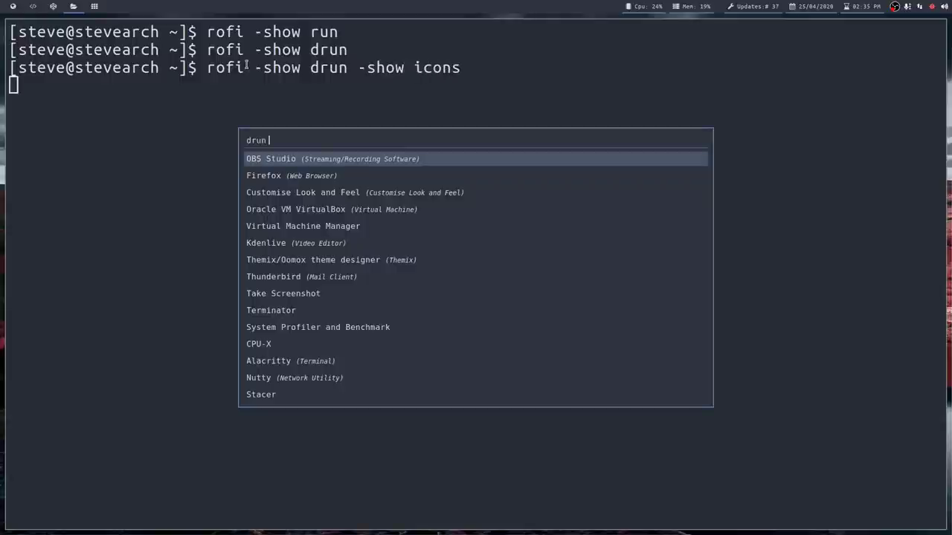
{"action": "key", "text": "Escape"}
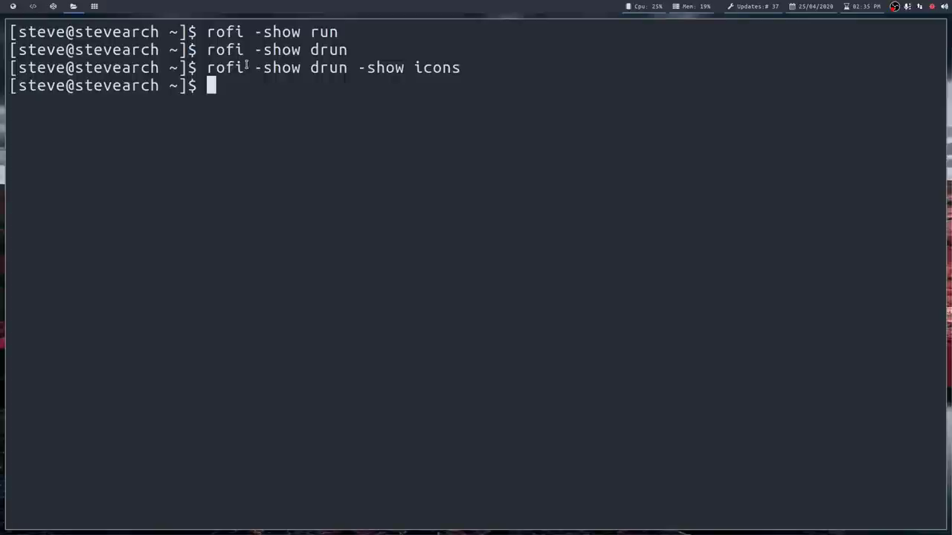
Step: Correct the option to -show-icons, view the launcher with app icons, then close it
{"action": "key", "text": "Up"}
{"action": "key", "text": "BackSpace"}
{"action": "key", "text": "BackSpace"}
{"action": "key", "text": "BackSpace"}
{"action": "key", "text": "BackSpace"}
{"action": "key", "text": "BackSpace"}
{"action": "key", "text": "BackSpace"}
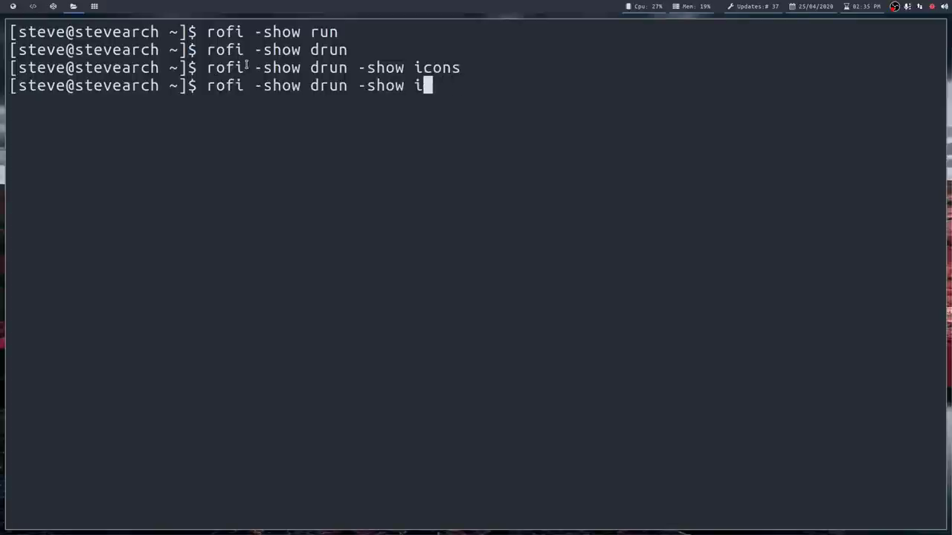
{"action": "type", "text": "-icons"}
{"action": "key", "text": "Return"}
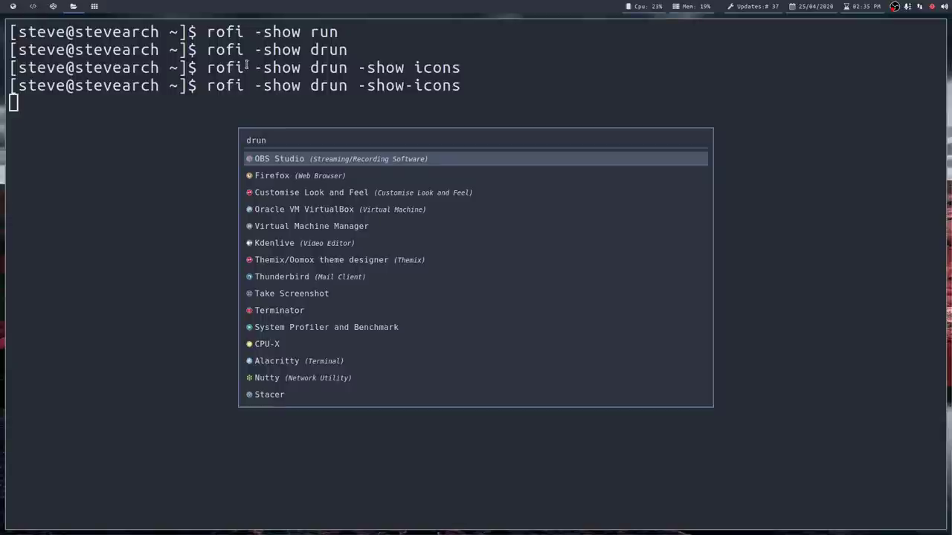
{"action": "key", "text": "Escape"}
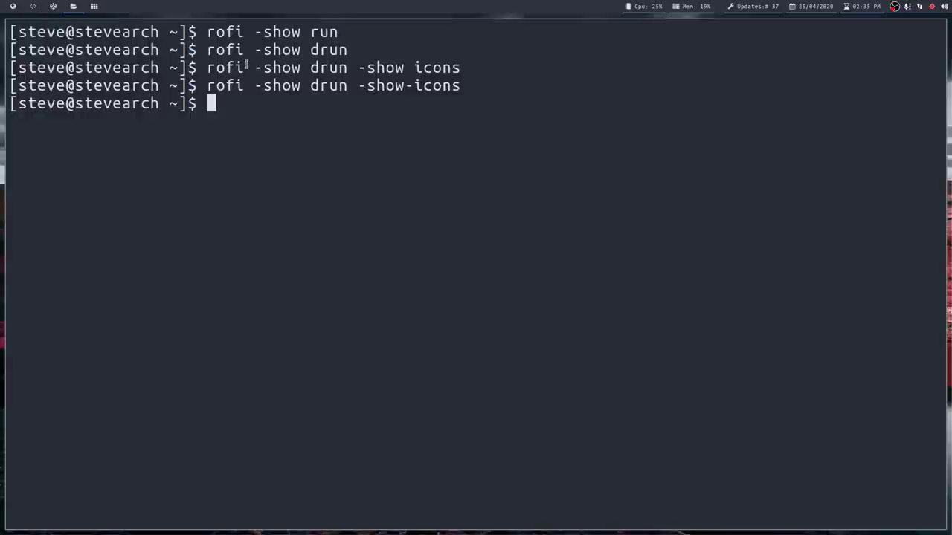
Step: Edit the recalled command to rofi -show window, view the open windows, and dismiss the switcher
{"action": "key", "text": "Up"}
{"action": "key", "text": "BackSpace"}
{"action": "key", "text": "BackSpace"}
{"action": "key", "text": "BackSpace"}
{"action": "key", "text": "BackSpace"}
{"action": "key", "text": "BackSpace"}
{"action": "key", "text": "BackSpace"}
{"action": "key", "text": "BackSpace"}
{"action": "key", "text": "BackSpace"}
{"action": "key", "text": "BackSpace"}
{"action": "key", "text": "BackSpace"}
{"action": "key", "text": "BackSpace"}
{"action": "key", "text": "BackSpace"}
{"action": "key", "text": "BackSpace"}
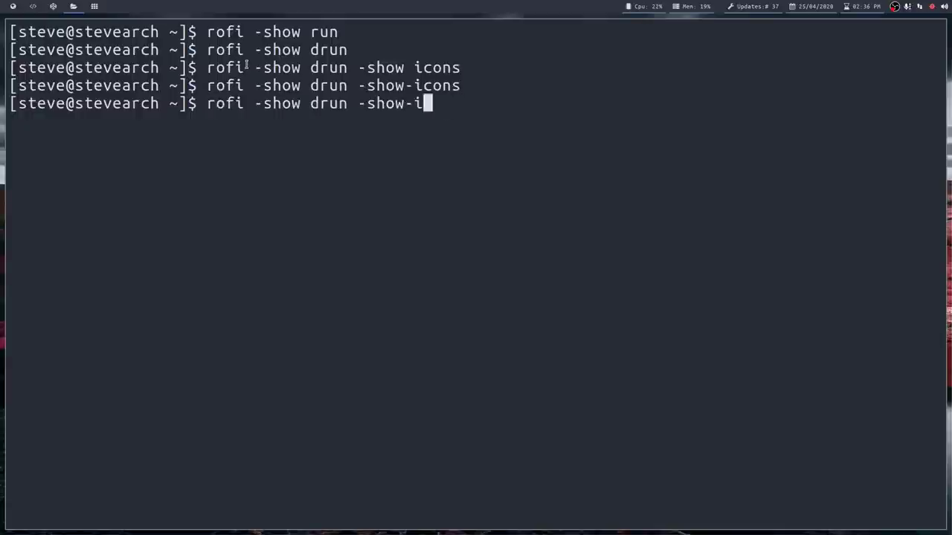
{"action": "key", "text": "BackSpace"}
{"action": "key", "text": "BackSpace"}
{"action": "key", "text": "BackSpace"}
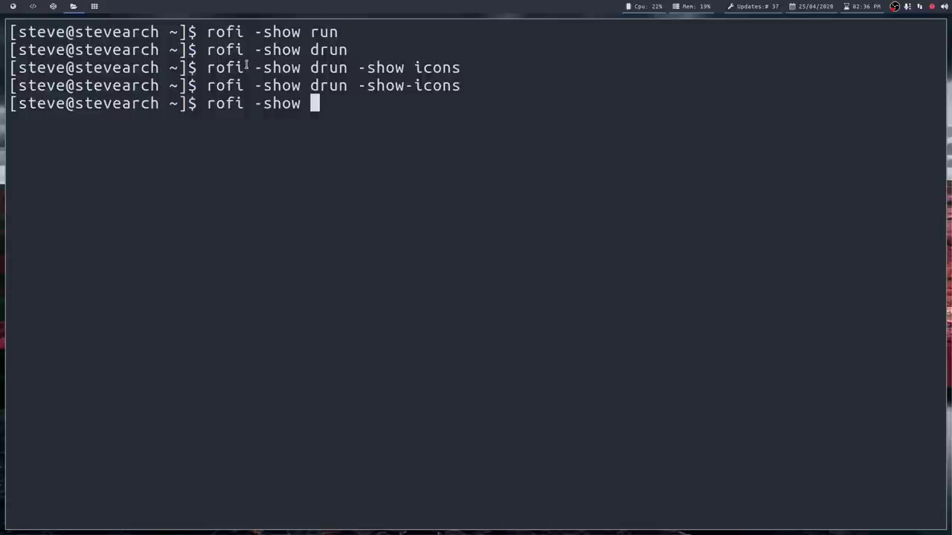
{"action": "type", "text": "window"}
{"action": "key", "text": "Return"}
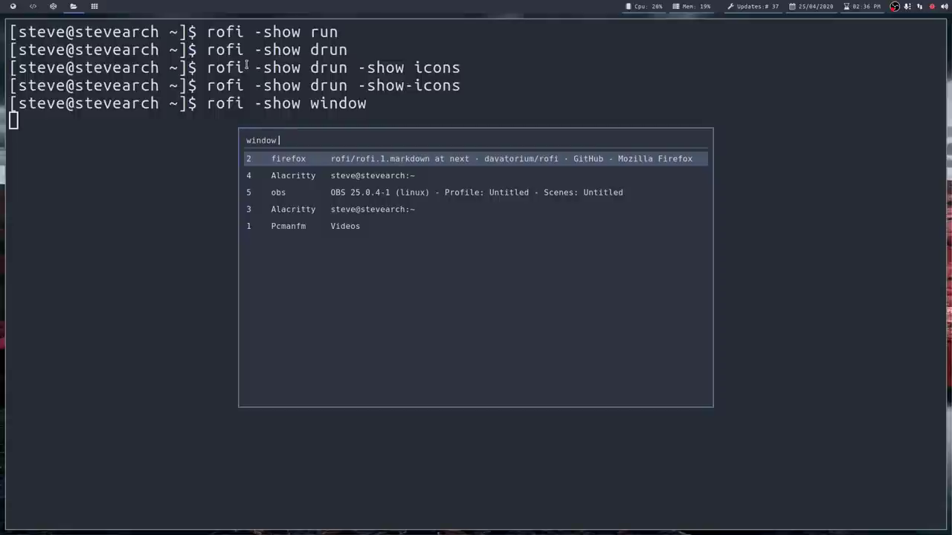
{"action": "key", "text": "Escape"}
{"action": "key", "text": "Up"}
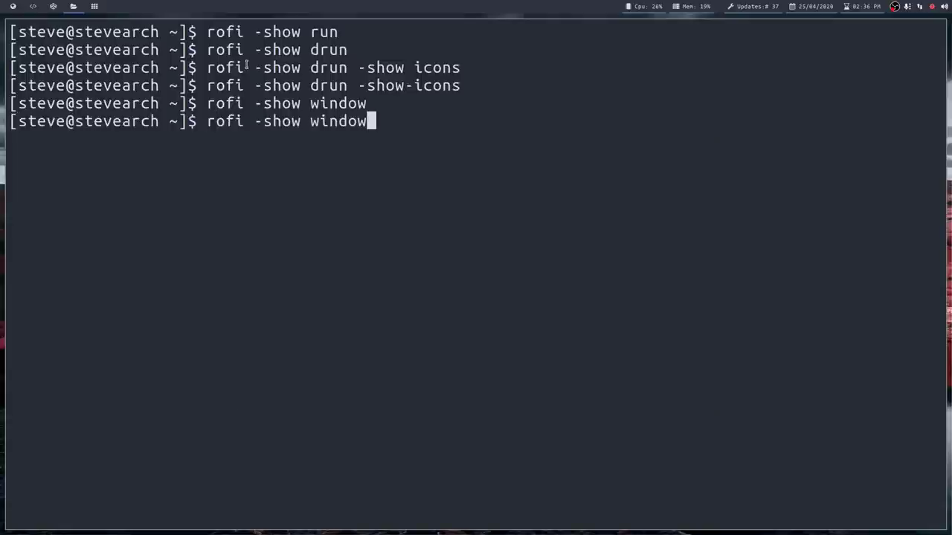
Step: Run rofi -show ssh, connect to localhost with the password, then exit the session
{"action": "key", "text": "BackSpace"}
{"action": "key", "text": "BackSpace"}
{"action": "key", "text": "BackSpace"}
{"action": "key", "text": "BackSpace"}
{"action": "key", "text": "BackSpace"}
{"action": "key", "text": "BackSpace"}
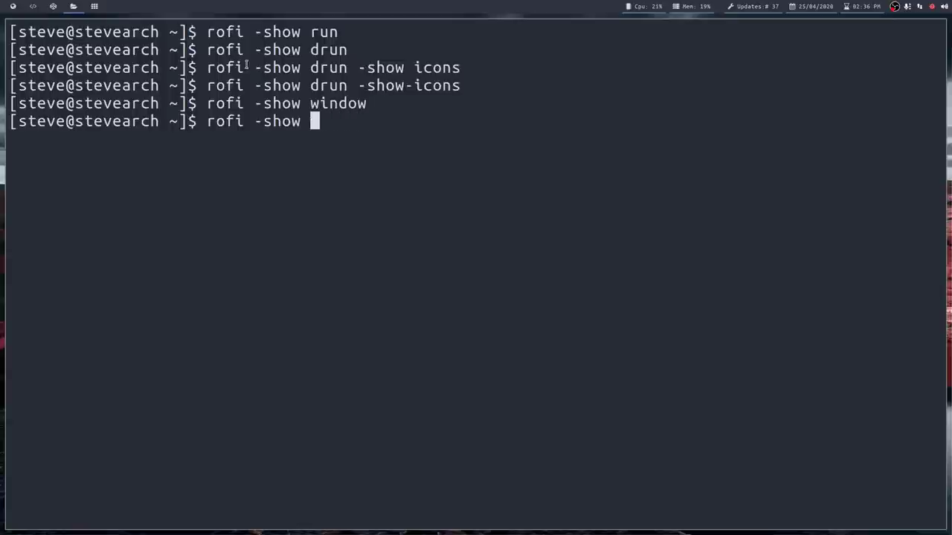
{"action": "type", "text": "ssh"}
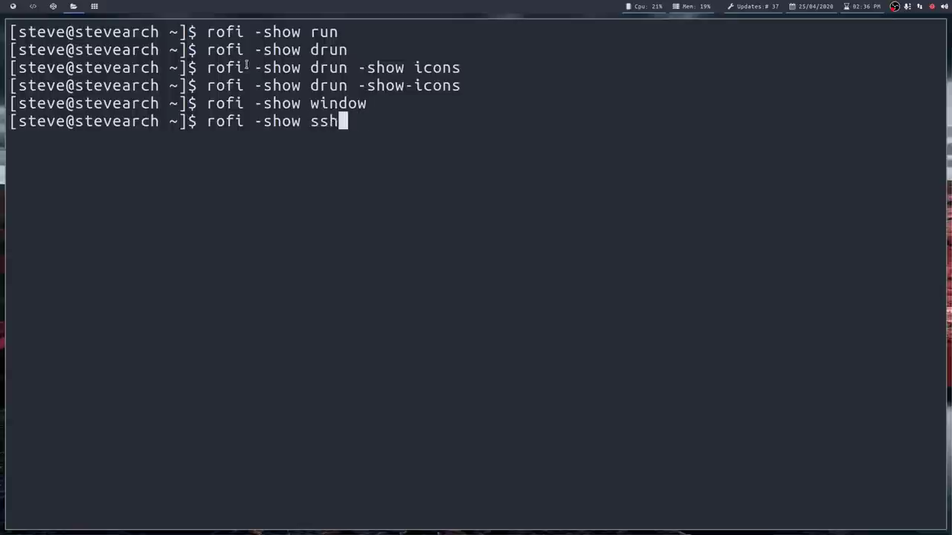
{"action": "key", "text": "Return"}
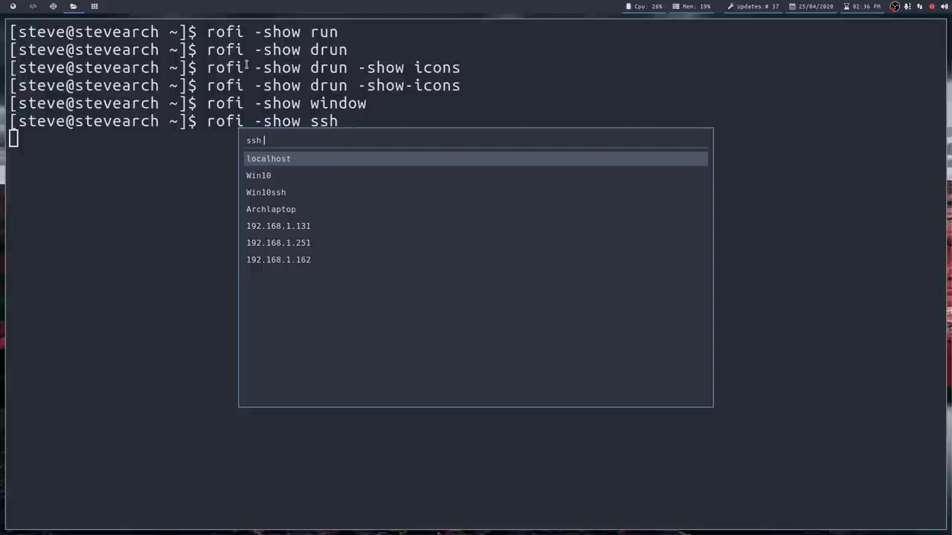
{"action": "key", "text": "Return"}
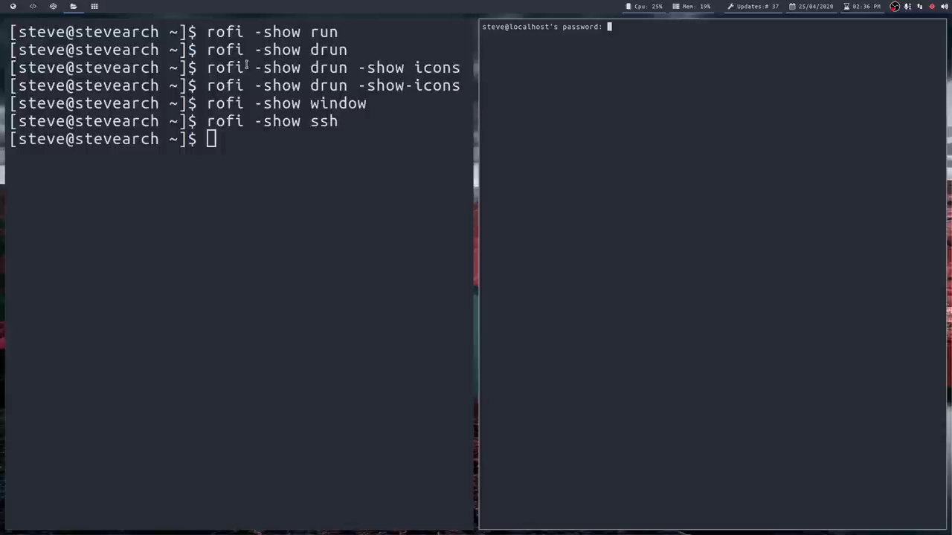
{"action": "key", "text": "Return"}
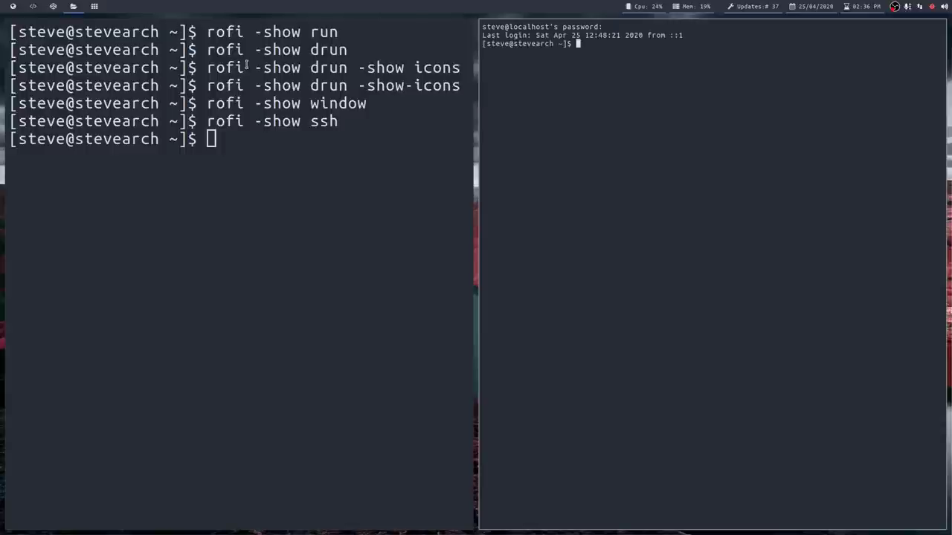
{"action": "type", "text": "exit"}
{"action": "key", "text": "Return"}
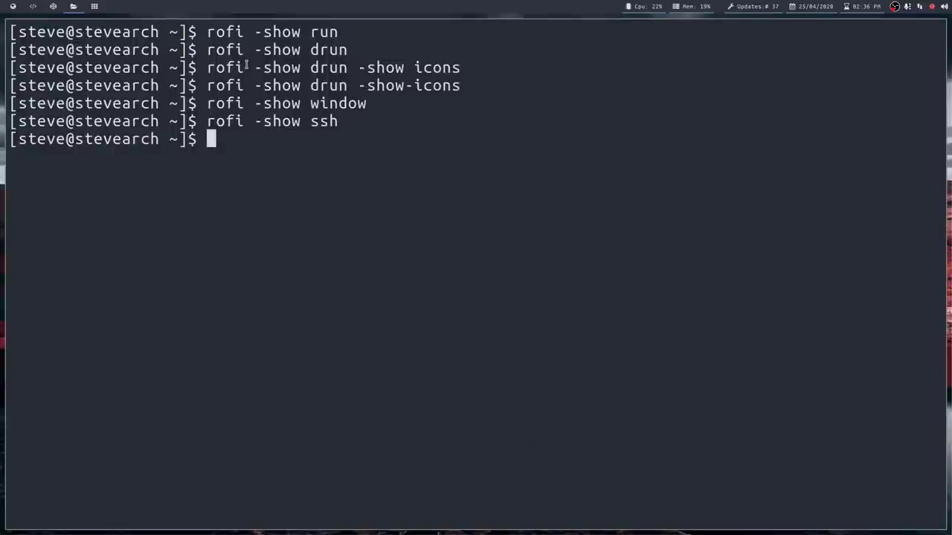
Step: Run rofi -show keys, scroll down through the keybinding descriptions, then close the list
{"action": "key", "text": "Up"}
{"action": "key", "text": "BackSpace"}
{"action": "key", "text": "BackSpace"}
{"action": "key", "text": "BackSpace"}
{"action": "key", "text": "BackSpace"}
{"action": "type", "text": "keys"}
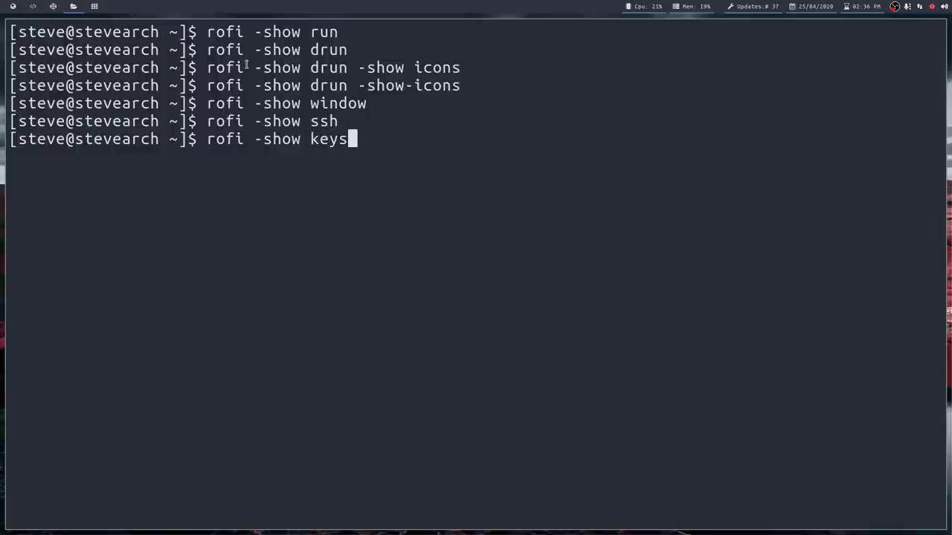
{"action": "key", "text": "Return"}
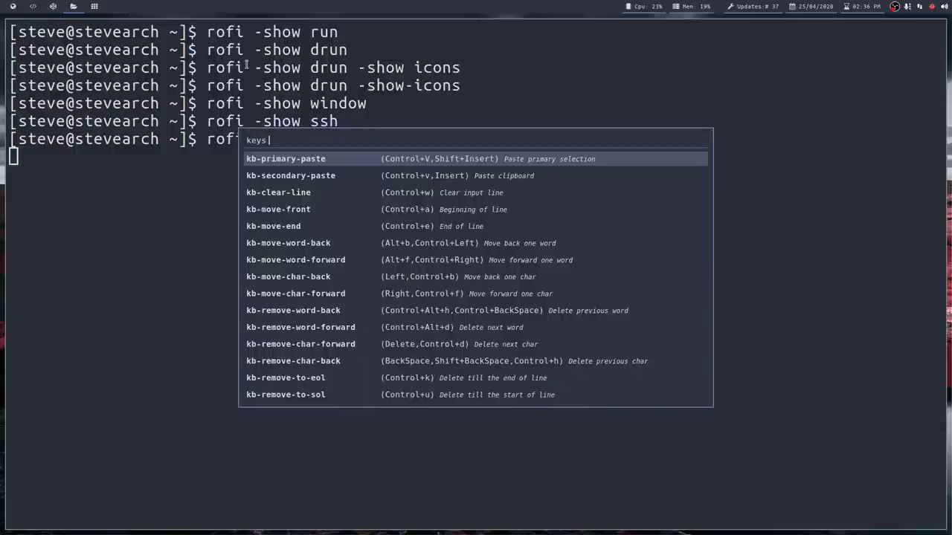
{"action": "key", "text": "Down"}
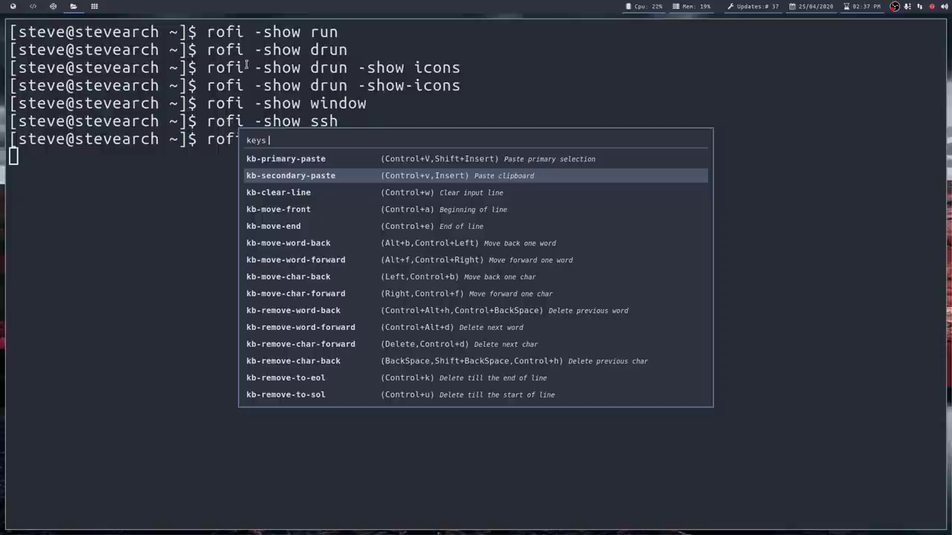
{"action": "key", "text": "Down"}
{"action": "key", "text": "Down"}
{"action": "key", "text": "Down"}
{"action": "key", "text": "Down"}
{"action": "key", "text": "Down"}
{"action": "key", "text": "Down"}
{"action": "key", "text": "Down"}
{"action": "key", "text": "Down"}
{"action": "key", "text": "Down"}
{"action": "key", "text": "Down"}
{"action": "key", "text": "Down"}
{"action": "key", "text": "Down"}
{"action": "key", "text": "Down"}
{"action": "key", "text": "Down"}
{"action": "key", "text": "Down"}
{"action": "key", "text": "Down"}
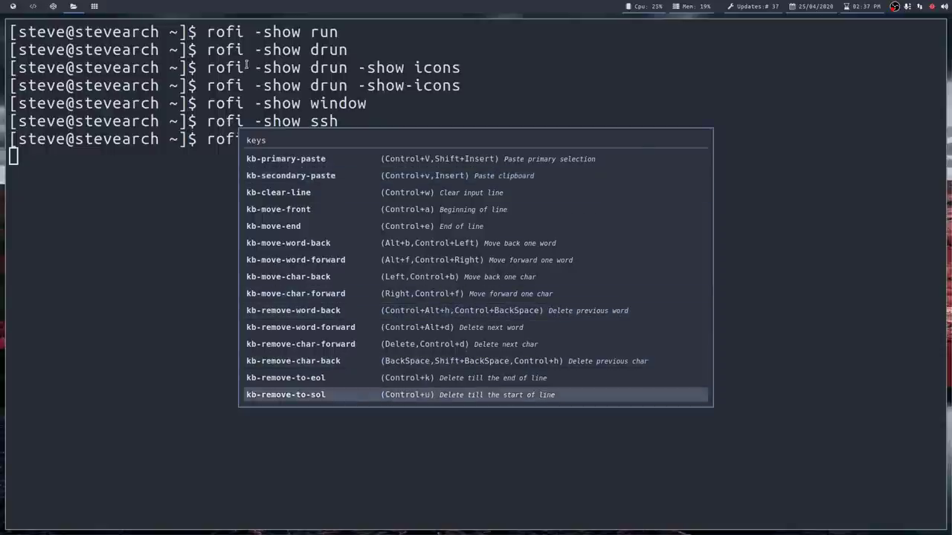
{"action": "key", "text": "Down"}
{"action": "key", "text": "Down"}
{"action": "key", "text": "Down"}
{"action": "key", "text": "Down"}
{"action": "key", "text": "Down"}
{"action": "key", "text": "Down"}
{"action": "key", "text": "Down"}
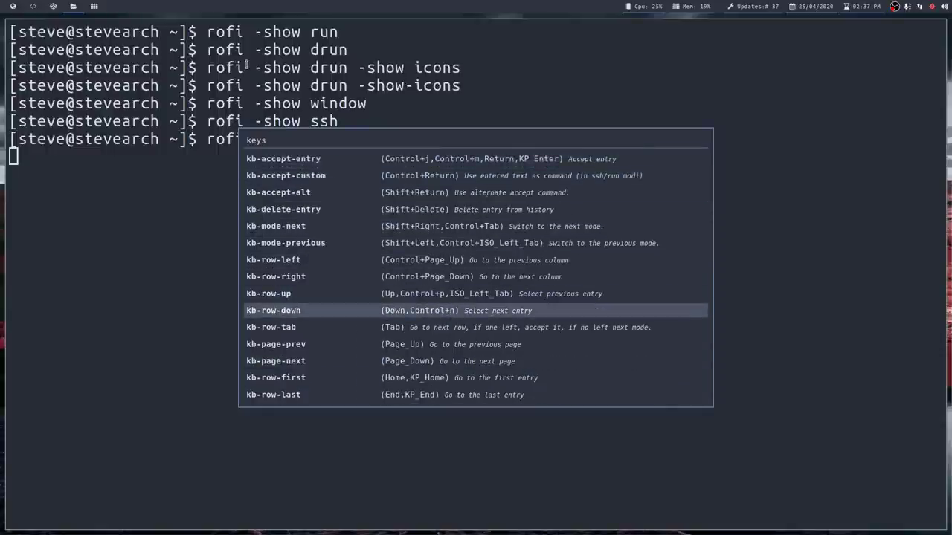
{"action": "key", "text": "Escape"}
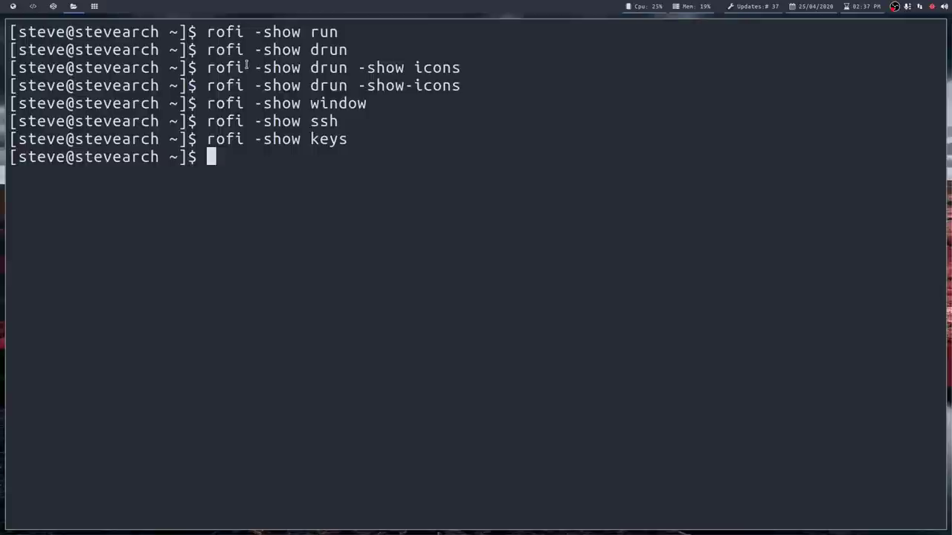
Step: Close the terminal with Super+Q, open the drun launcher with Super+D, then dismiss it
{"action": "key", "text": "super+q"}
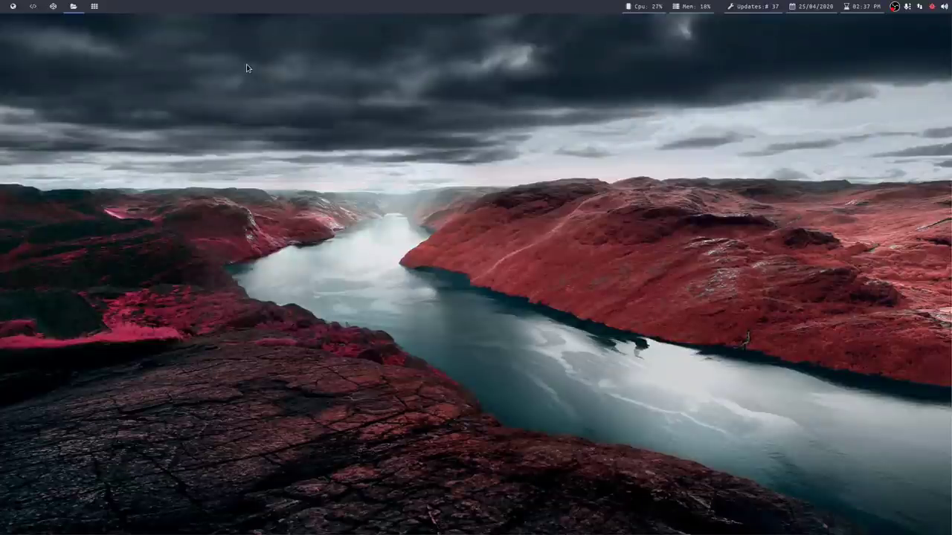
{"action": "key", "text": "super+d"}
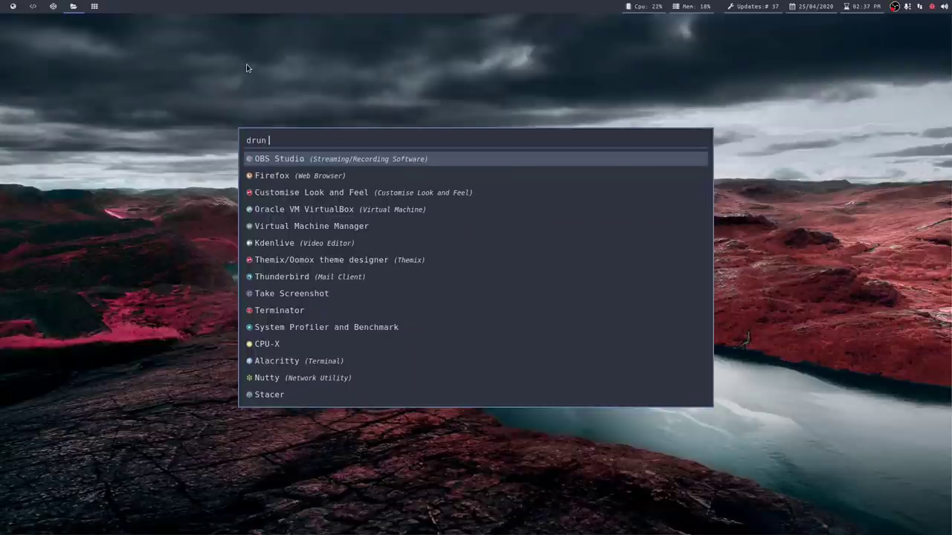
{"action": "key", "text": "Escape"}
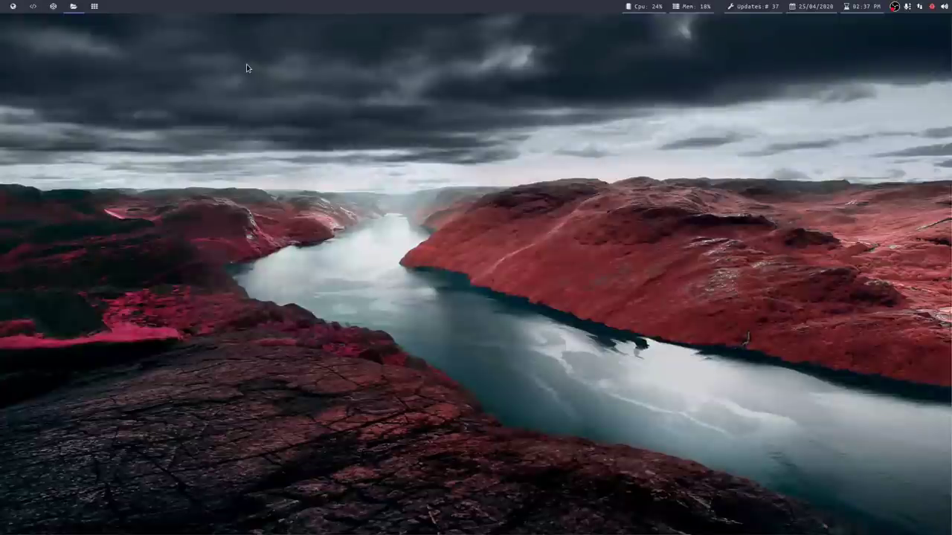
Step: Browse from home into bin/, open the cheatsheet script in Geany, then quit Geany
{"action": "key", "text": "super+f"}
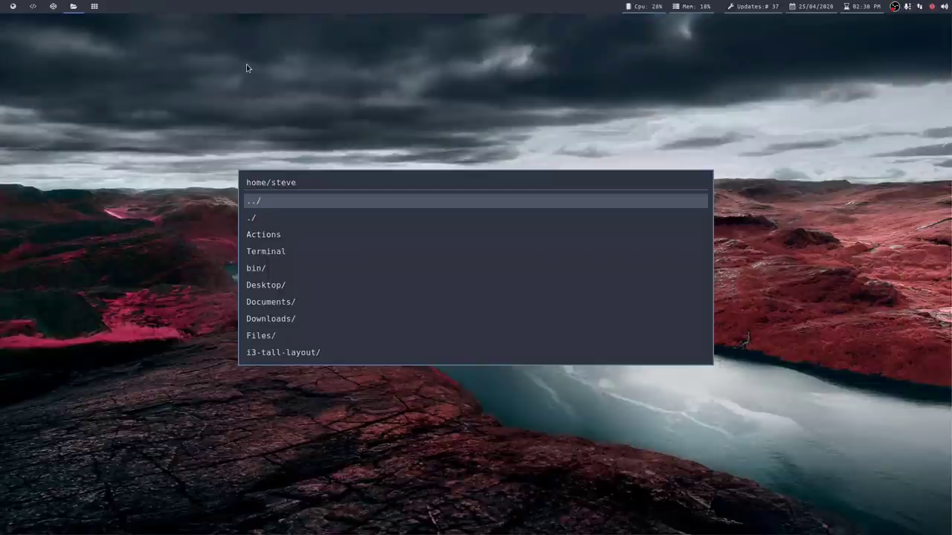
{"action": "key", "text": "Down"}
{"action": "key", "text": "Down"}
{"action": "key", "text": "Down"}
{"action": "key", "text": "Down"}
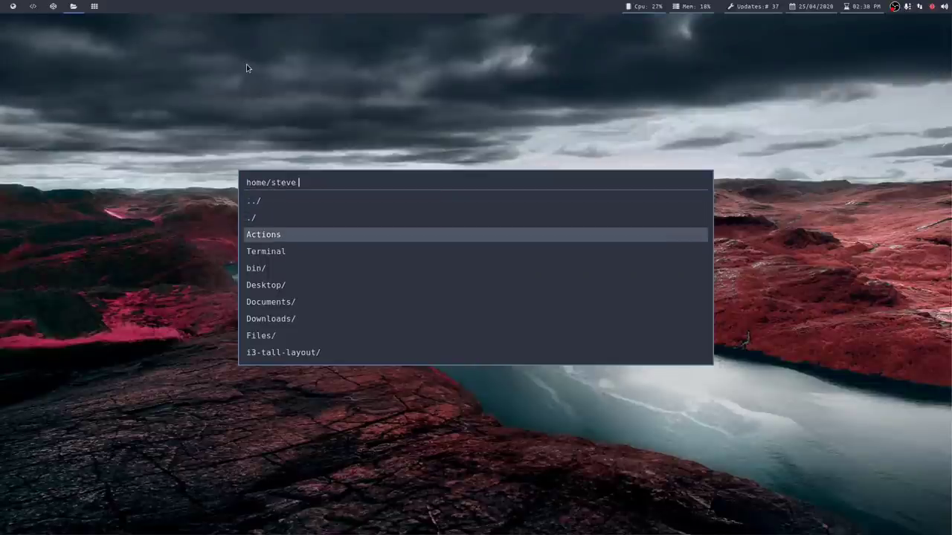
{"action": "key", "text": "Return"}
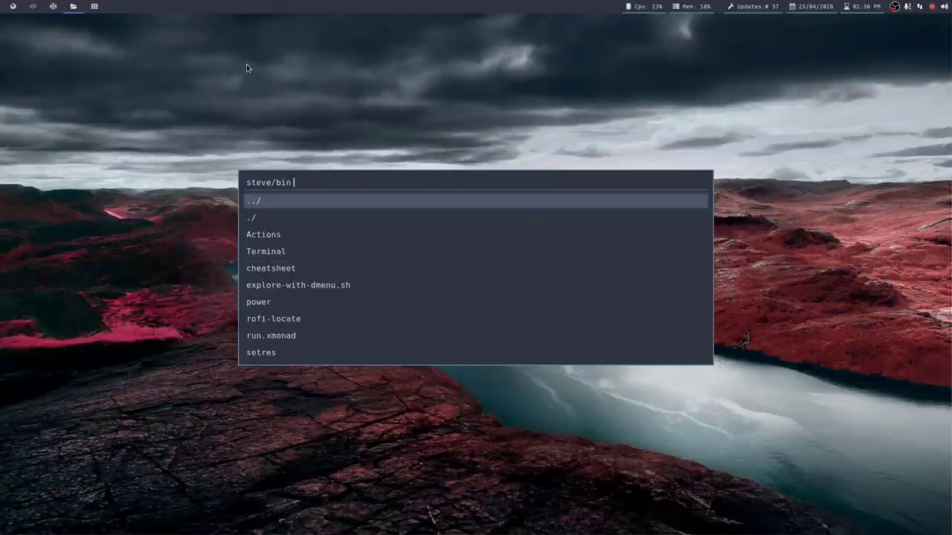
{"action": "key", "text": "Down"}
{"action": "key", "text": "Down"}
{"action": "key", "text": "Down"}
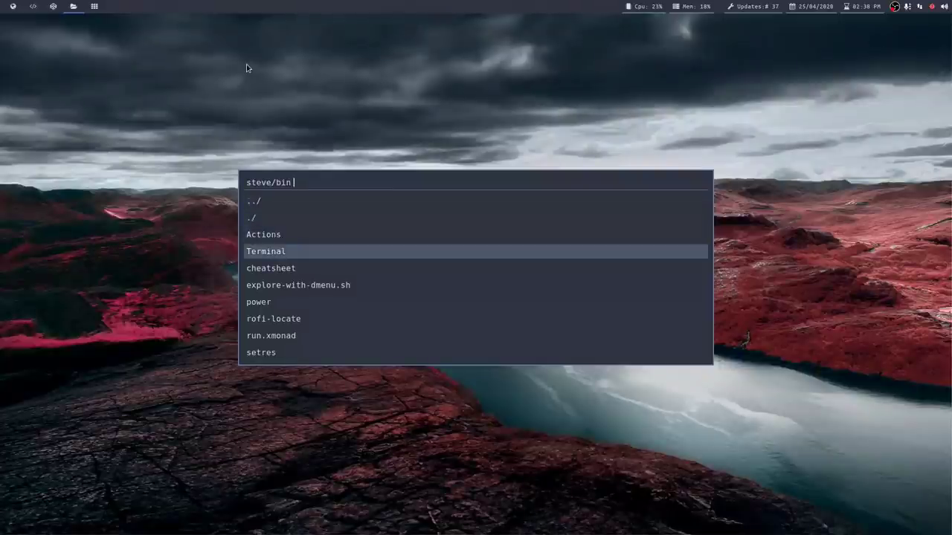
{"action": "key", "text": "Down"}
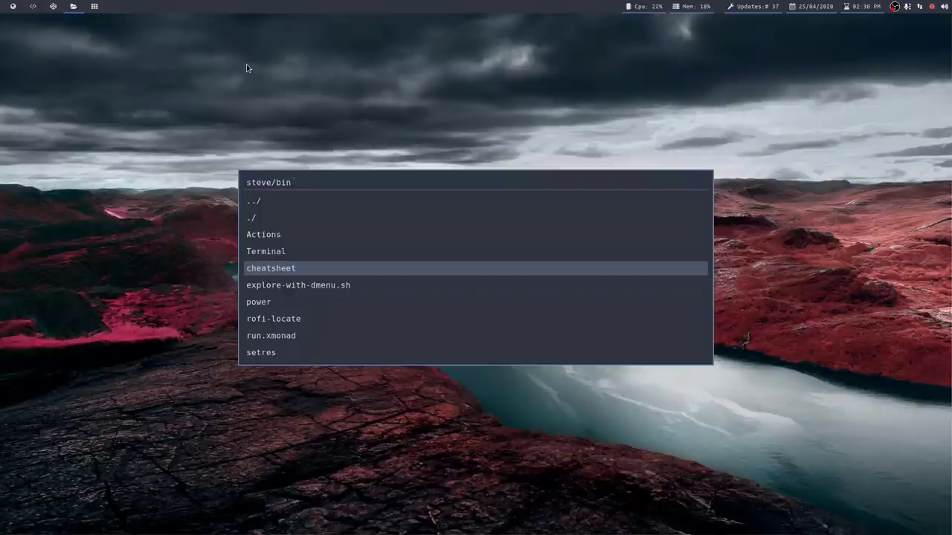
{"action": "key", "text": "Return"}
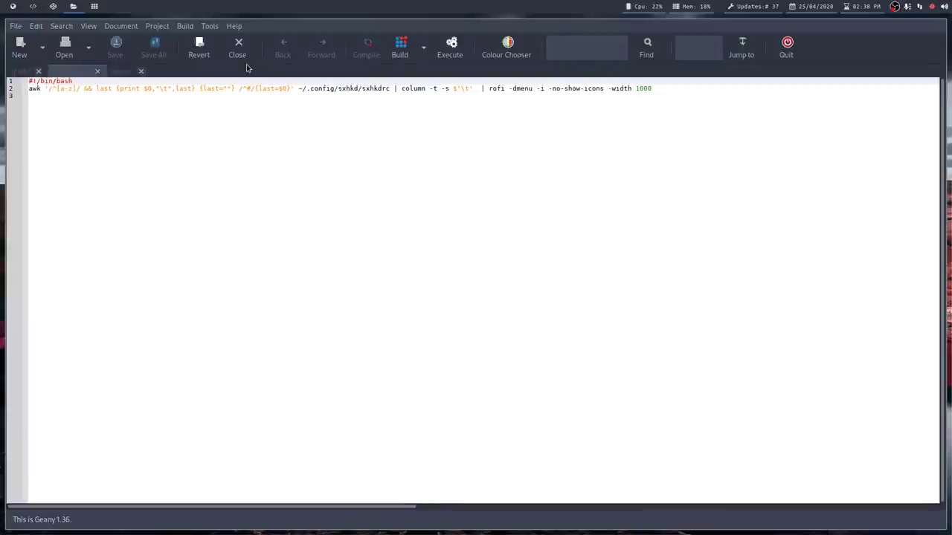
{"action": "left_click", "coordinate": [786, 47]}
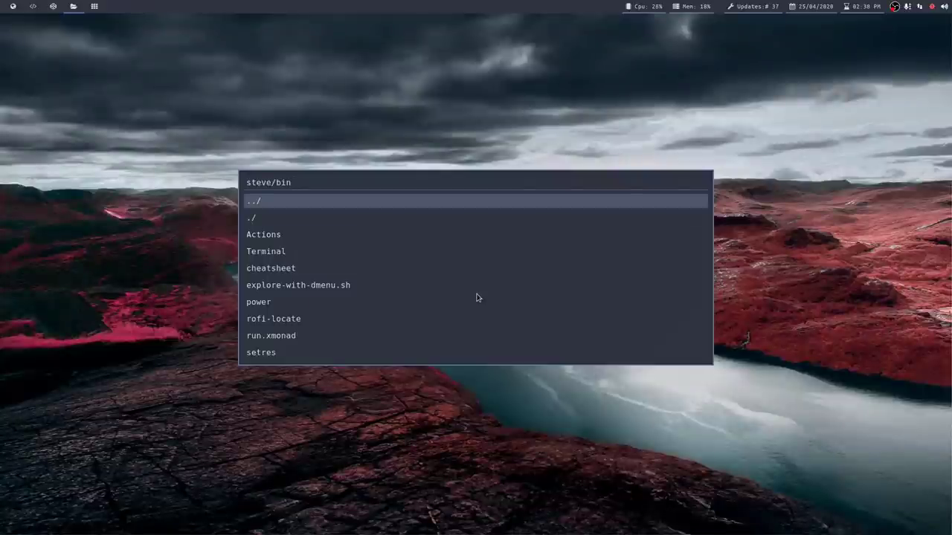
Step: Browse the top entries of the steve/bin file list, then close the file browser
{"action": "key", "text": "Down"}
{"action": "key", "text": "Down"}
{"action": "key", "text": "Down"}
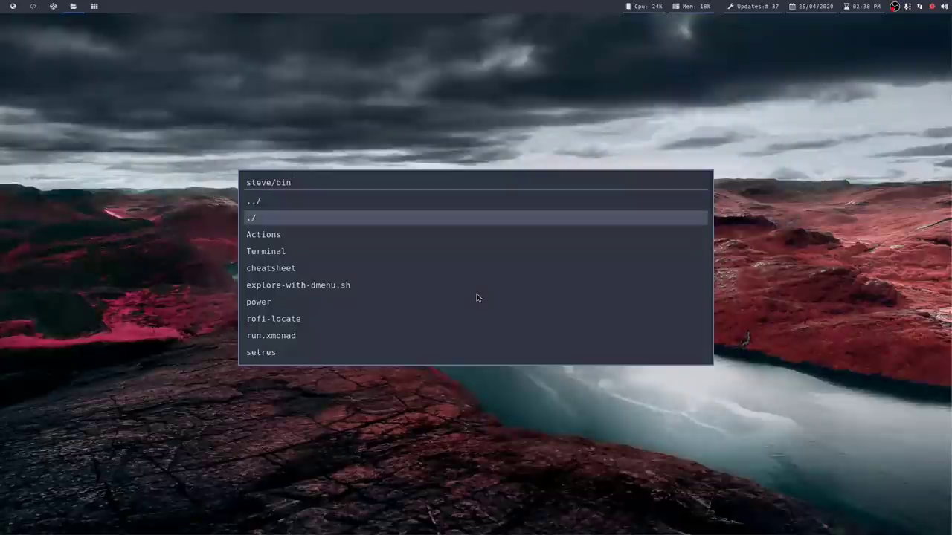
{"action": "key", "text": "Up"}
{"action": "key", "text": "Up"}
{"action": "key", "text": "Up"}
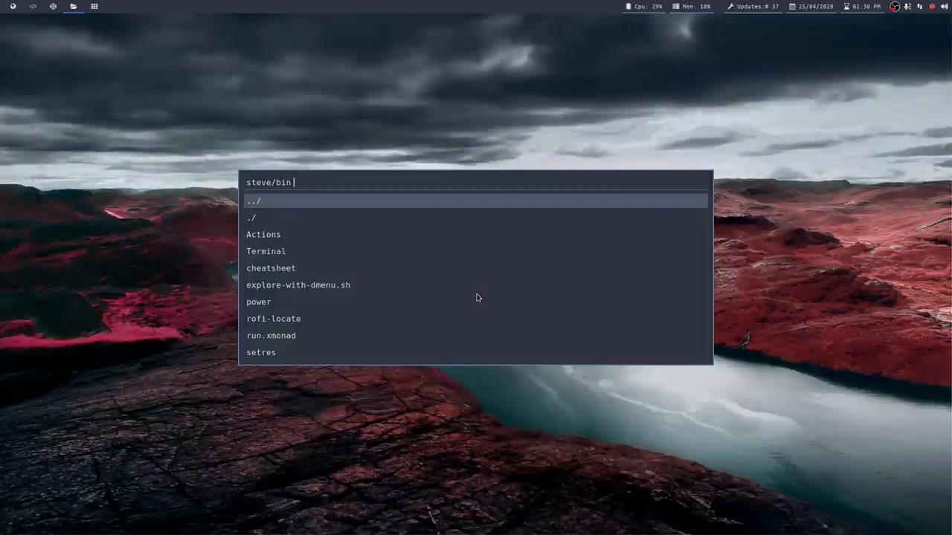
{"action": "key", "text": "Down"}
{"action": "key", "text": "Down"}
{"action": "key", "text": "Down"}
{"action": "key", "text": "Up"}
{"action": "key", "text": "Up"}
{"action": "key", "text": "Up"}
{"action": "key", "text": "Escape"}
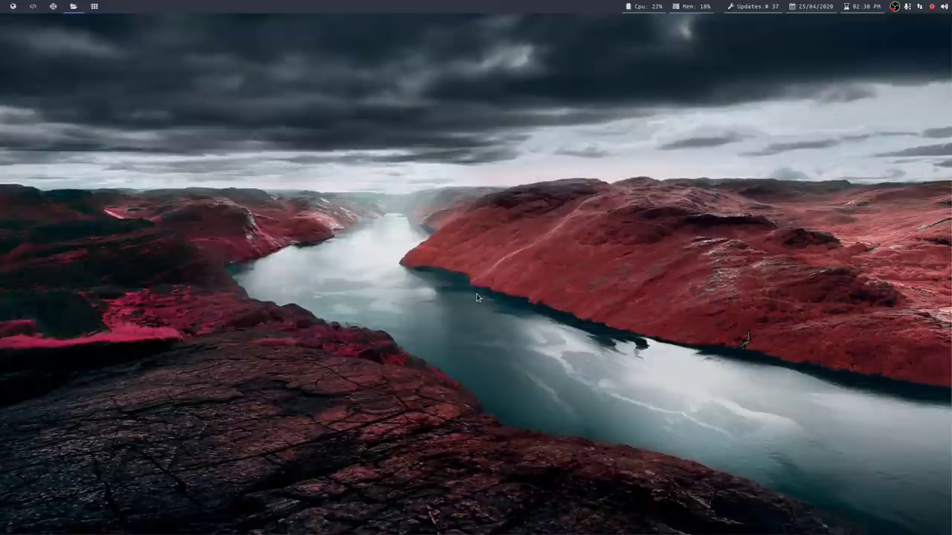
Step: Run dmenufm from a new terminal, dismiss its file menu, and close the terminal
{"action": "key", "text": "super+Return"}
{"action": "type", "text": "dmenufm"}
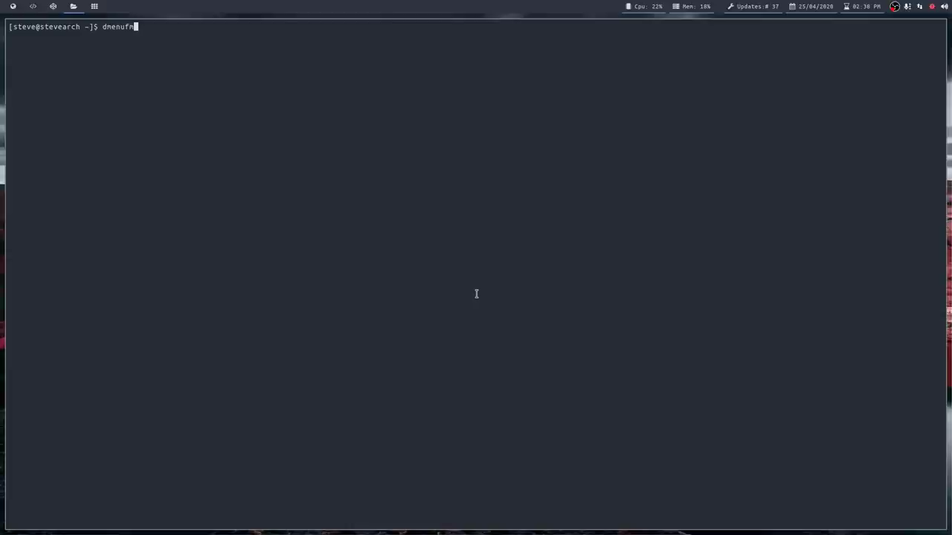
{"action": "key", "text": "Return"}
{"action": "key", "text": "Down"}
{"action": "key", "text": "Down"}
{"action": "key", "text": "Down"}
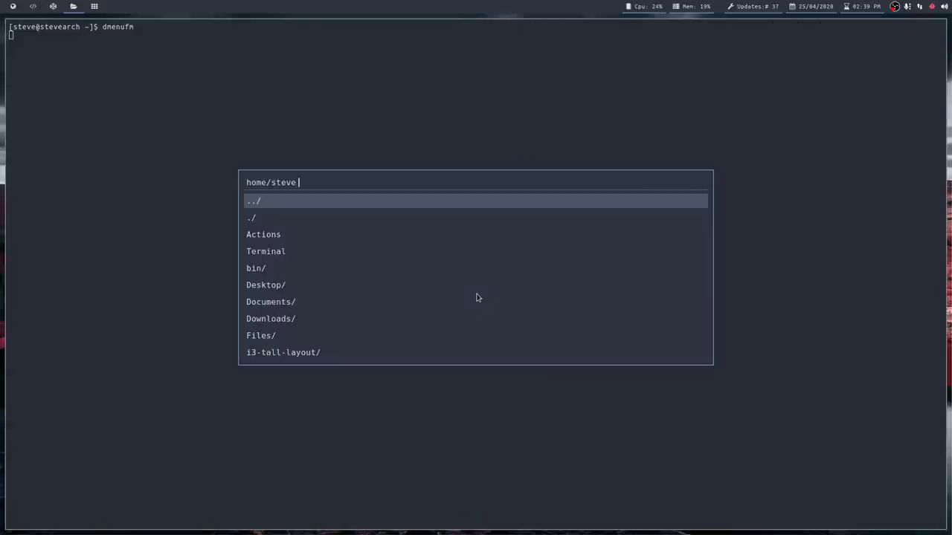
{"action": "key", "text": "Escape"}
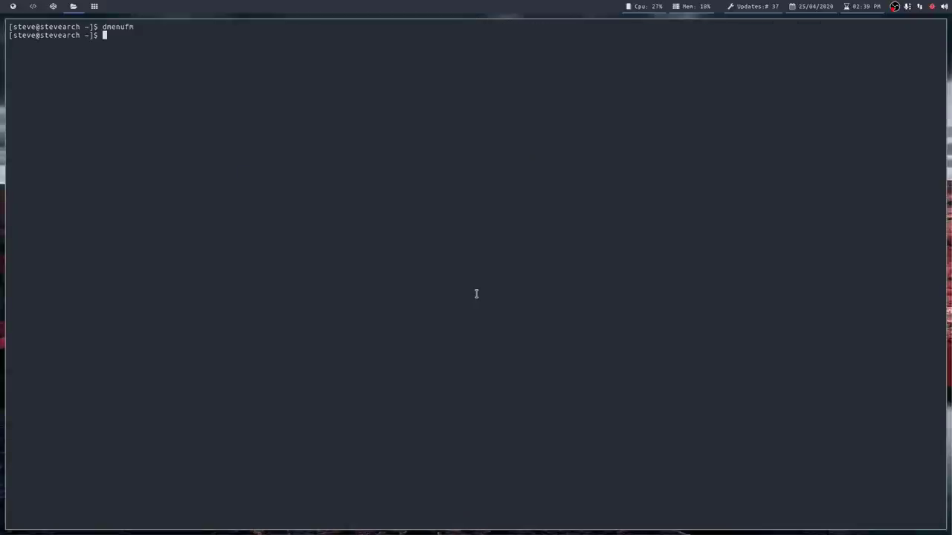
{"action": "key", "text": "ctrl+d"}
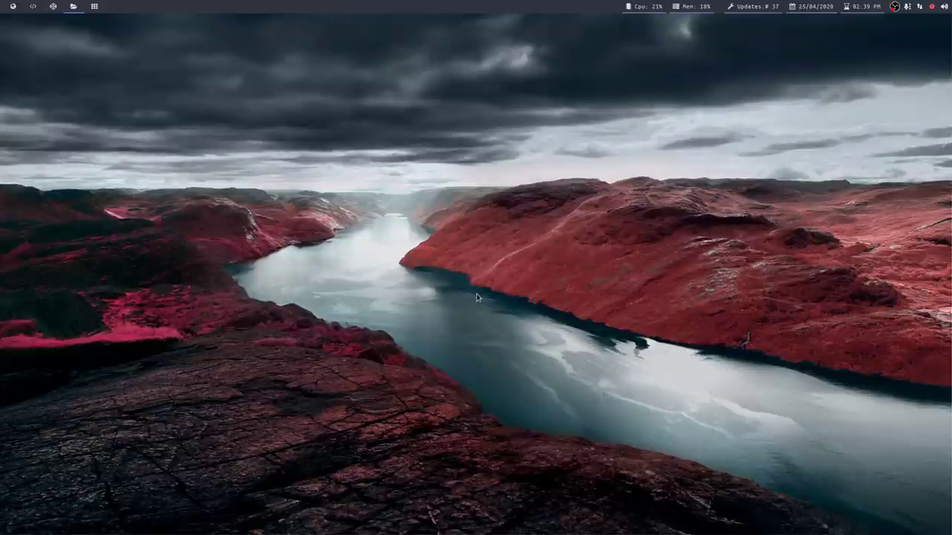
{"action": "key", "text": "super+n"}
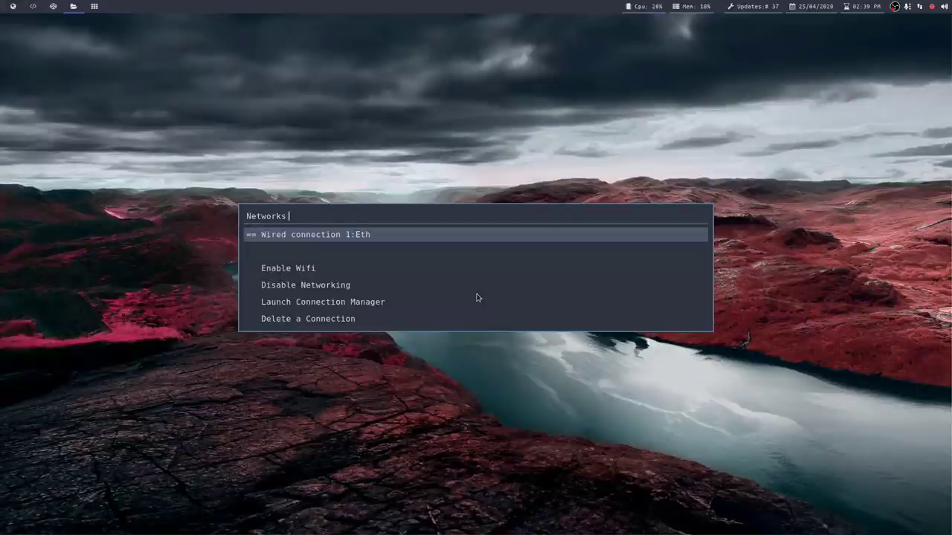
{"action": "key", "text": "Escape"}
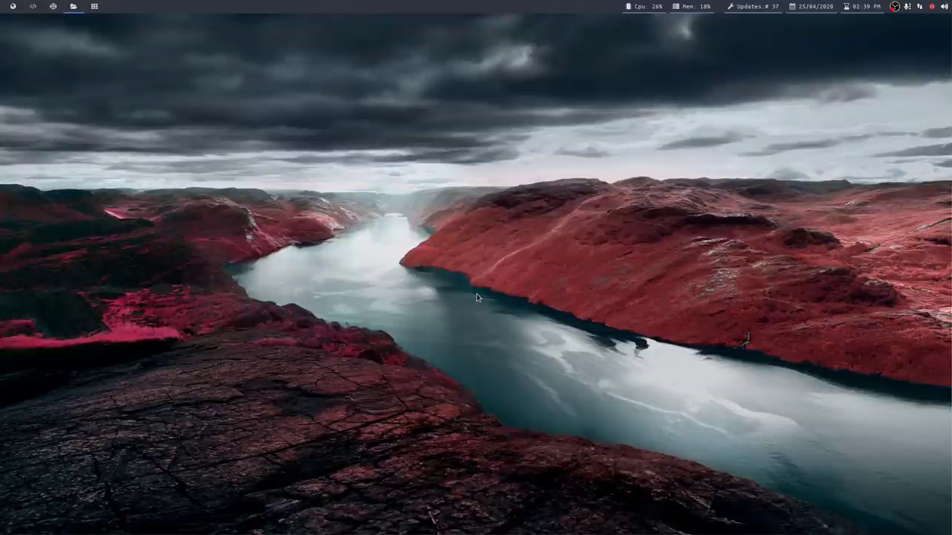
{"action": "key", "text": "super+F1"}
{"action": "scroll", "coordinate": [478, 296], "scroll_direction": "down", "scroll_amount": 16}
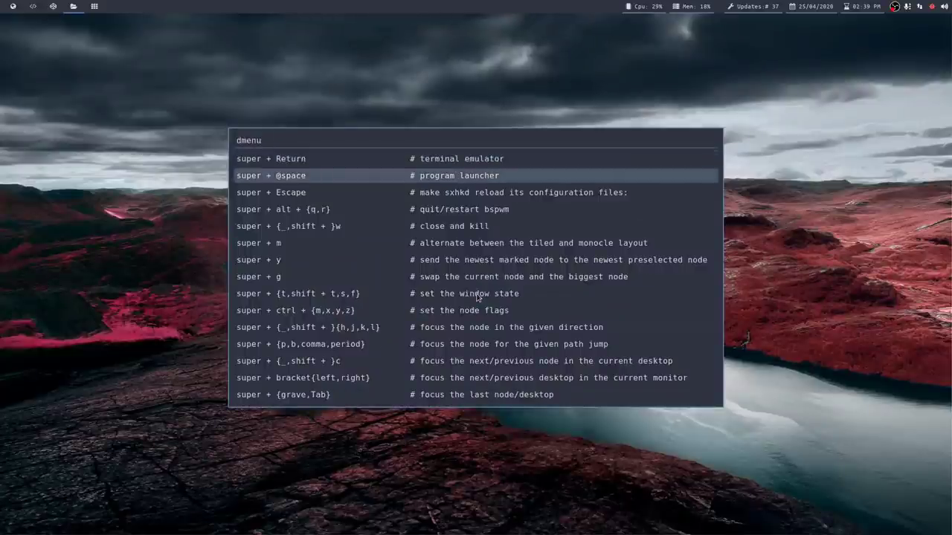
{"action": "scroll", "coordinate": [477, 297], "scroll_direction": "down", "scroll_amount": 15}
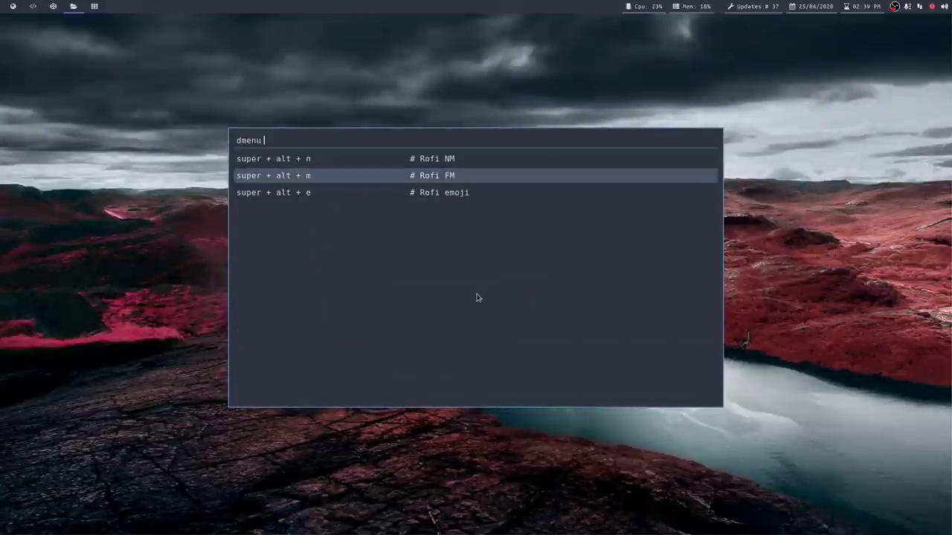
{"action": "scroll", "coordinate": [477, 297], "scroll_direction": "up", "scroll_amount": 11}
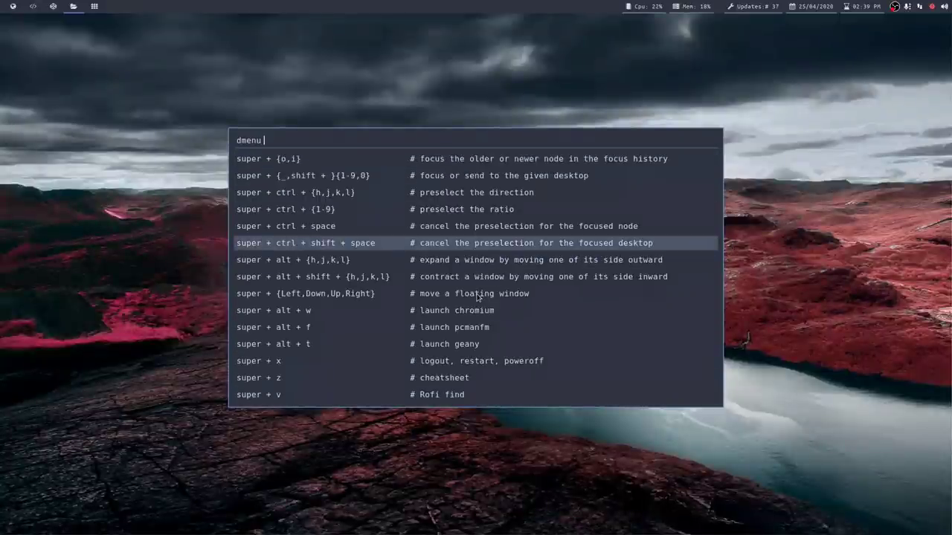
{"action": "scroll", "coordinate": [478, 297], "scroll_direction": "up", "scroll_amount": 7}
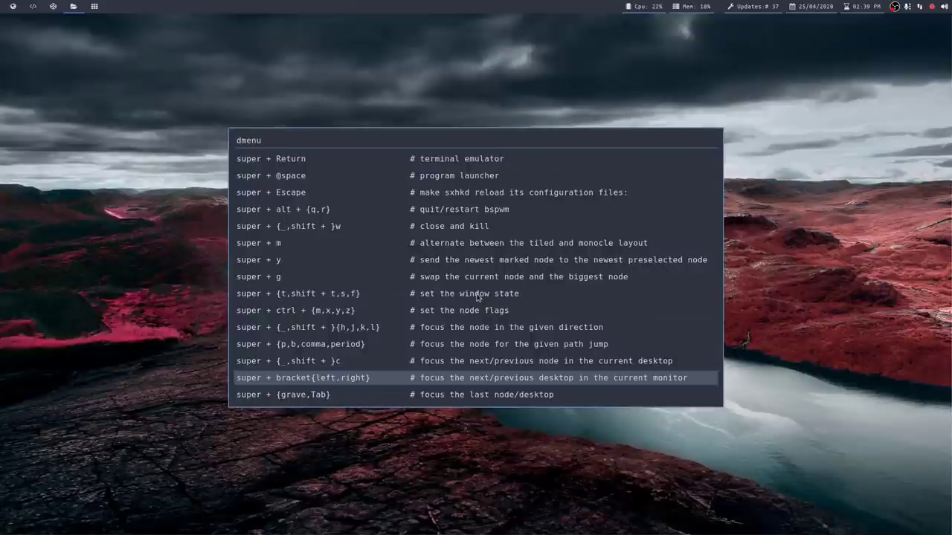
{"action": "scroll", "coordinate": [477, 297], "scroll_direction": "up", "scroll_amount": 12}
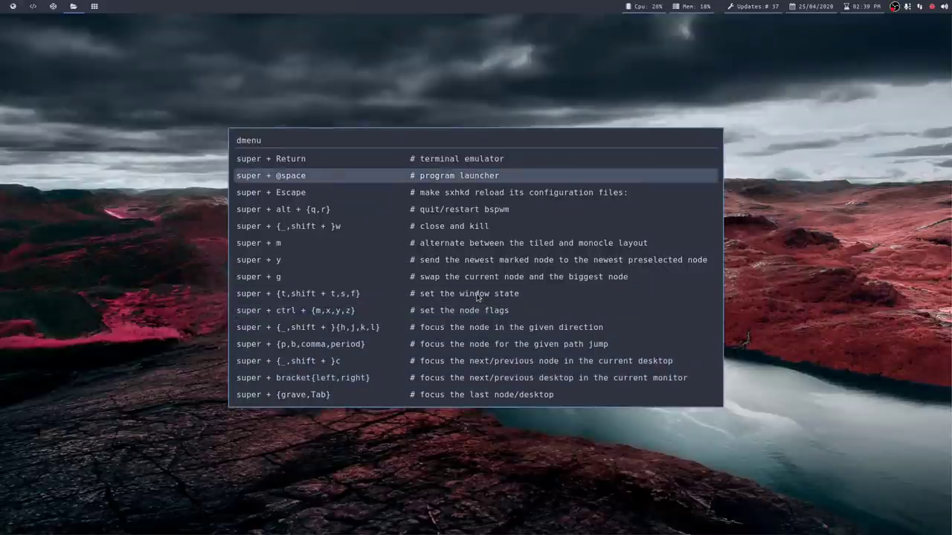
{"action": "key", "text": "Escape"}
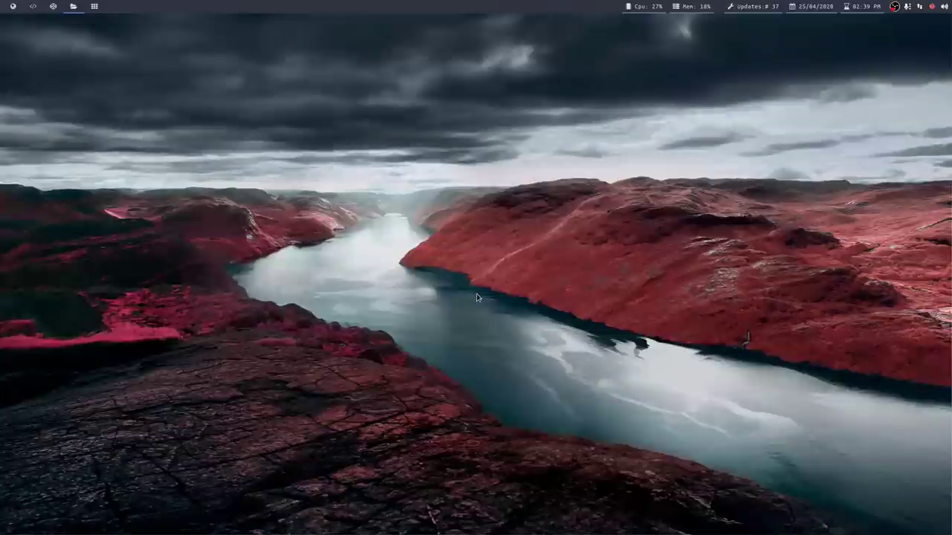
Step: Search the locator for 'sxhk' and highlight .config/sxhkd/sxhkdrc
{"action": "key", "text": "super+l"}
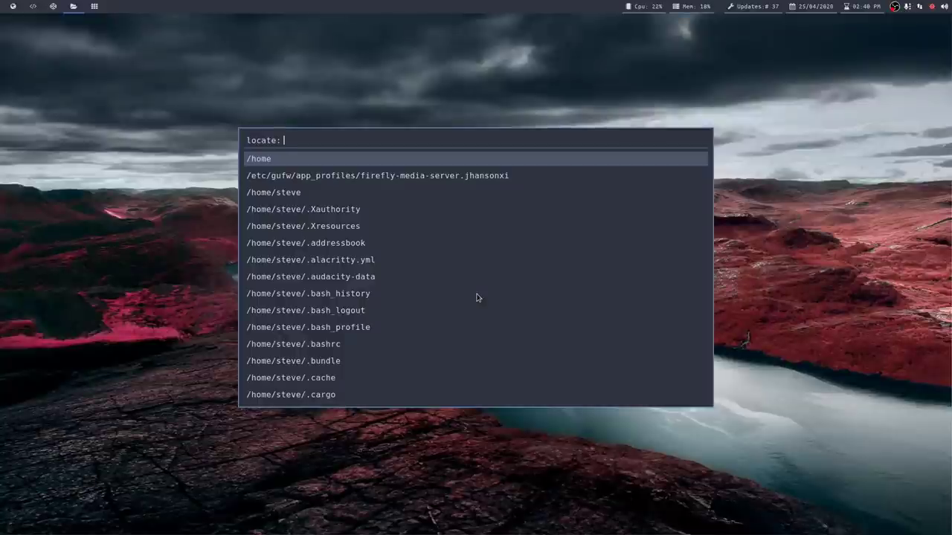
{"action": "type", "text": "sx"}
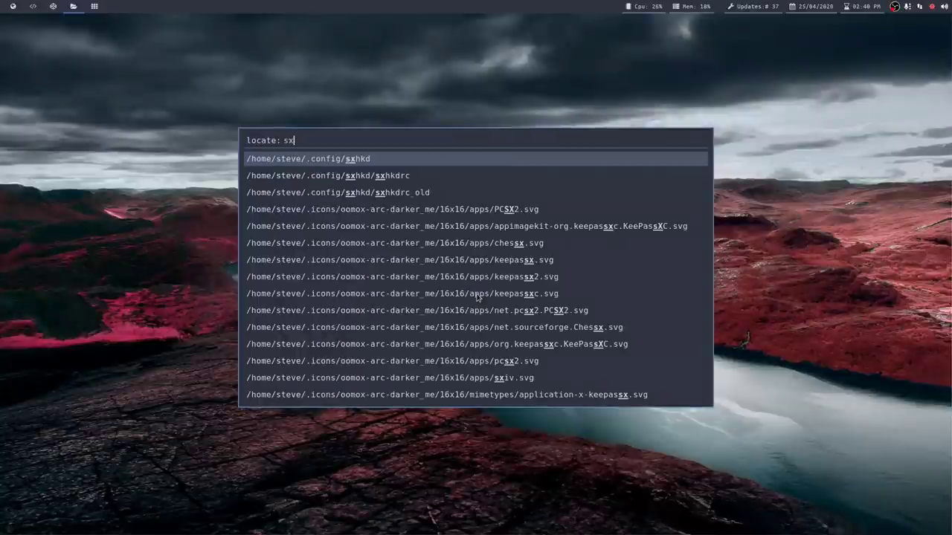
{"action": "type", "text": "h"}
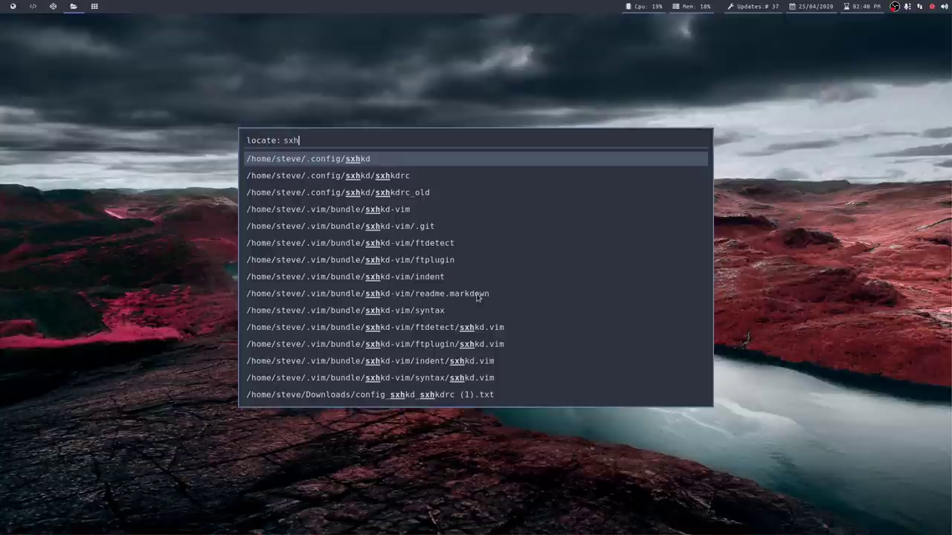
{"action": "type", "text": "k"}
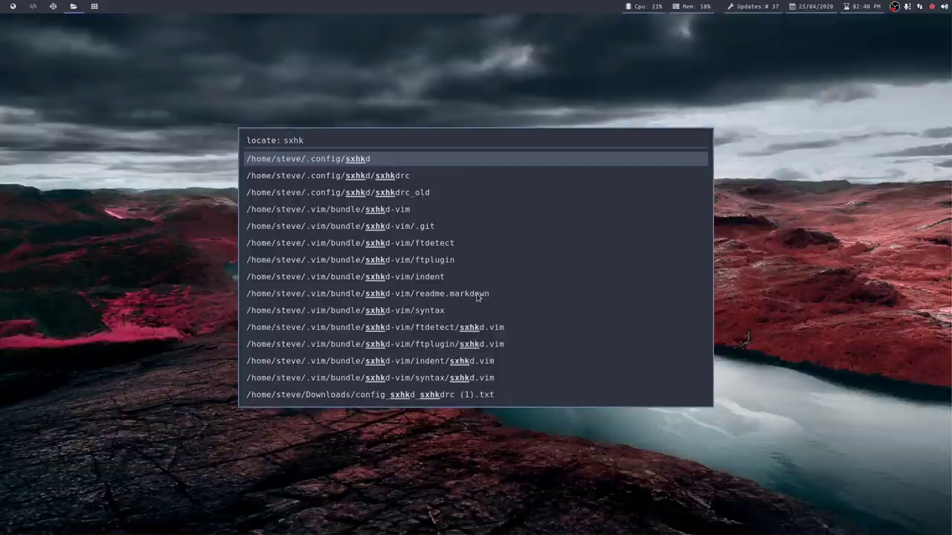
{"action": "key", "text": "Down"}
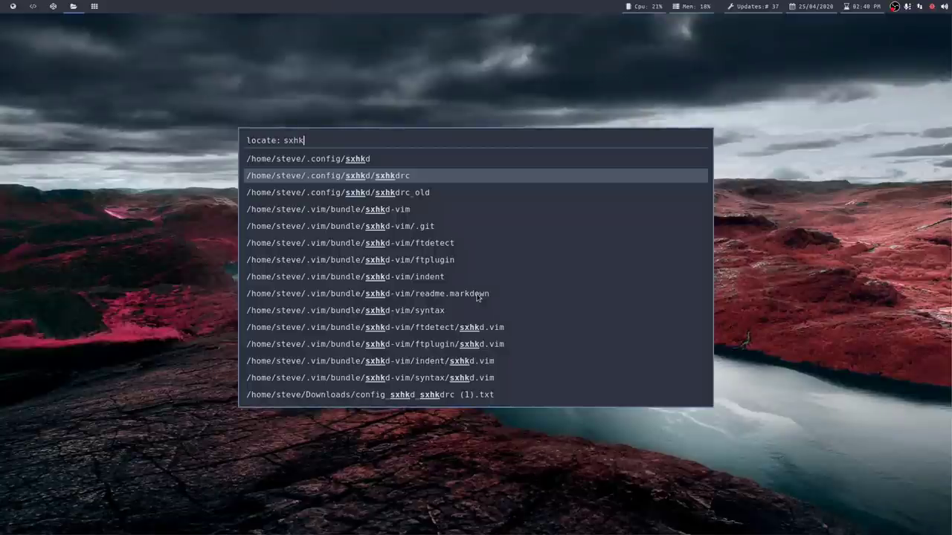
Step: Open sxhkdrc from the locator in Geany, then quit Geany
{"action": "key", "text": "Return"}
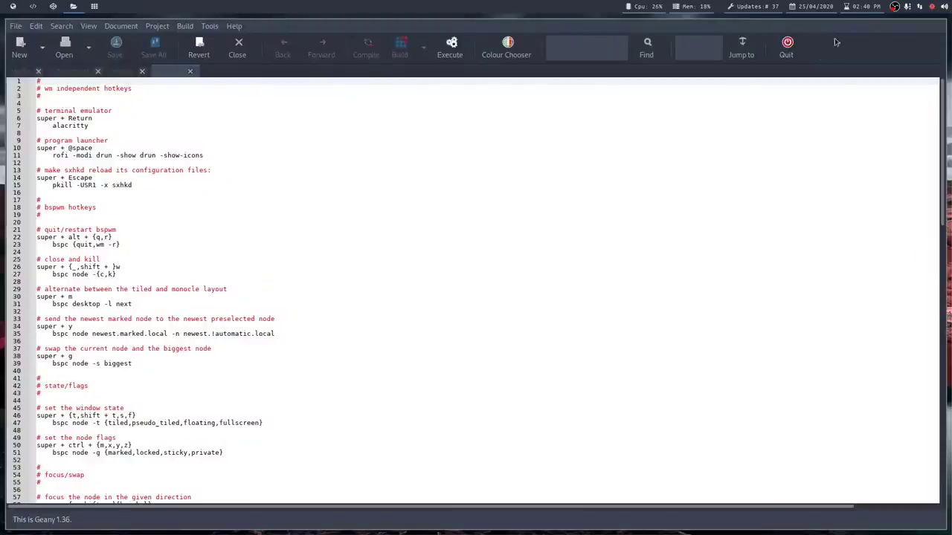
{"action": "left_click", "coordinate": [784, 46]}
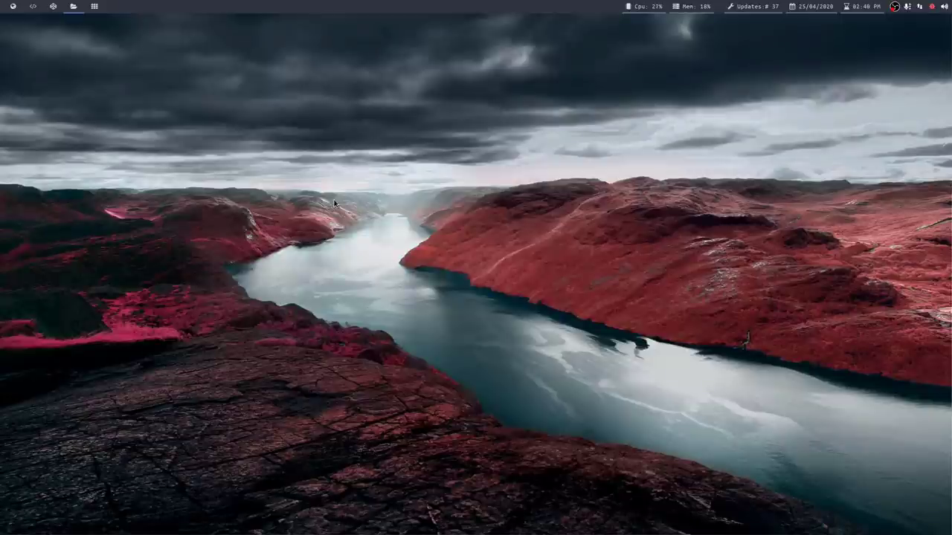
{"action": "key", "text": "super+period"}
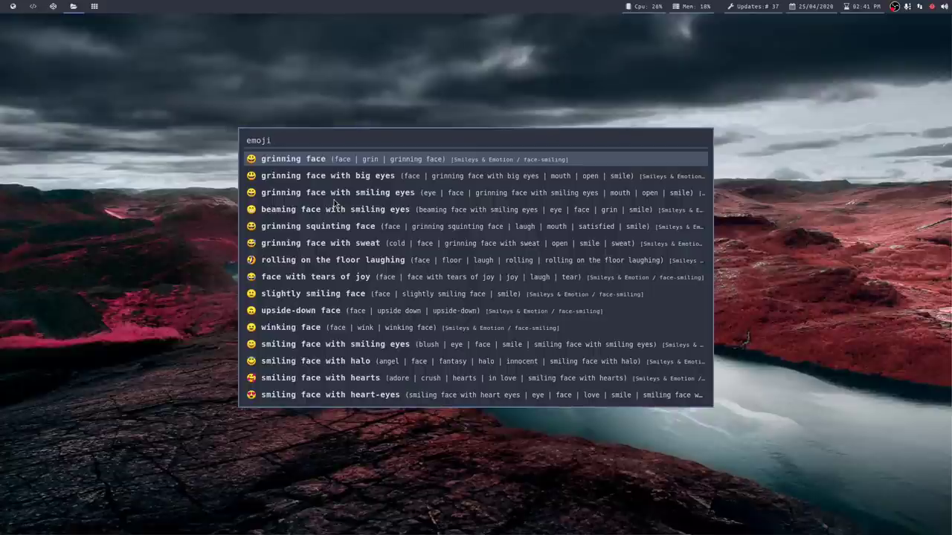
{"action": "key", "text": "Escape"}
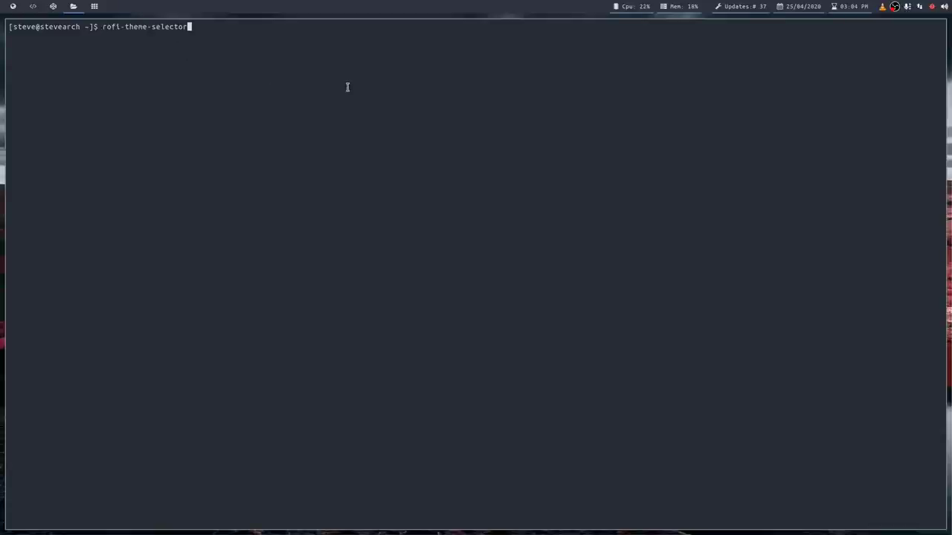
Step: Enlarge the Alacritty font two steps and run rofi-theme-selector
{"action": "key", "text": "ctrl+plus"}
{"action": "key", "text": "ctrl+plus"}
{"action": "key", "text": "ctrl+plus"}
{"action": "key", "text": "ctrl+plus"}
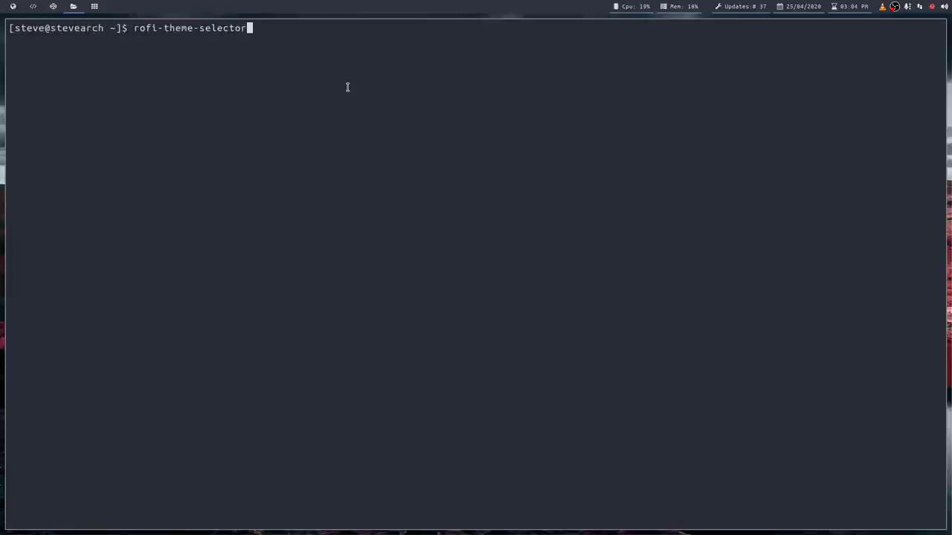
{"action": "key", "text": "ctrl+plus"}
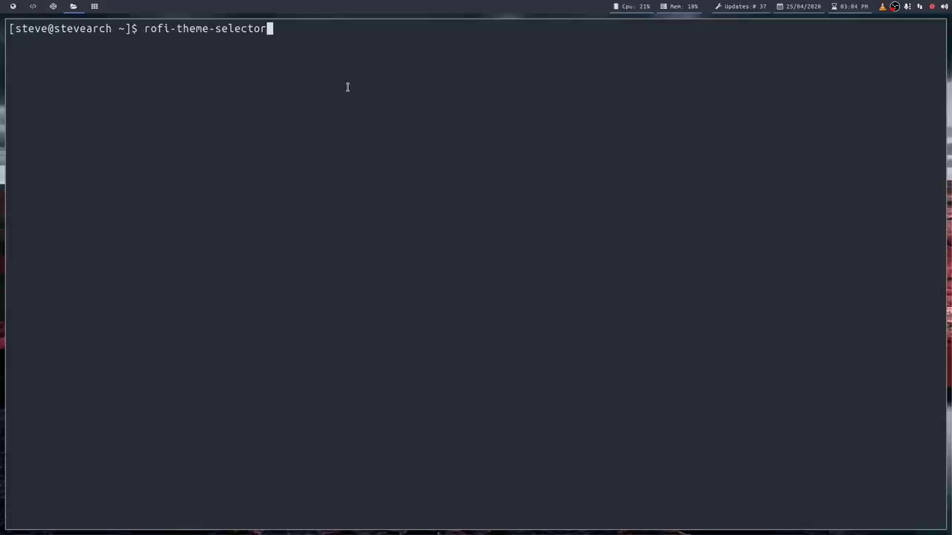
{"action": "key", "text": "Return"}
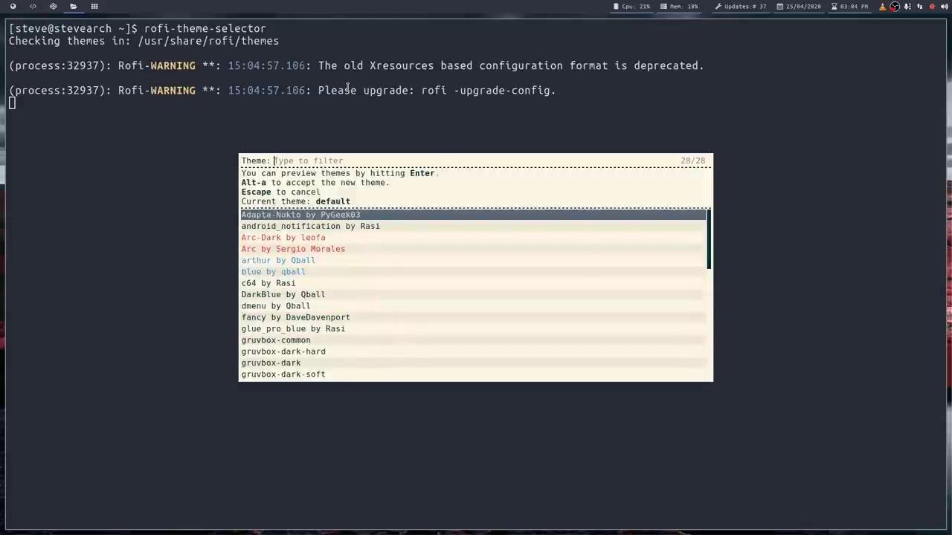
Step: Preview the Adapta-Nokto, android_notification and Arc by Sergio Morales themes
{"action": "key", "text": "Down"}
{"action": "key", "text": "Down"}
{"action": "key", "text": "Down"}
{"action": "key", "text": "Down"}
{"action": "key", "text": "Down"}
{"action": "key", "text": "Down"}
{"action": "key", "text": "Down"}
{"action": "key", "text": "Down"}
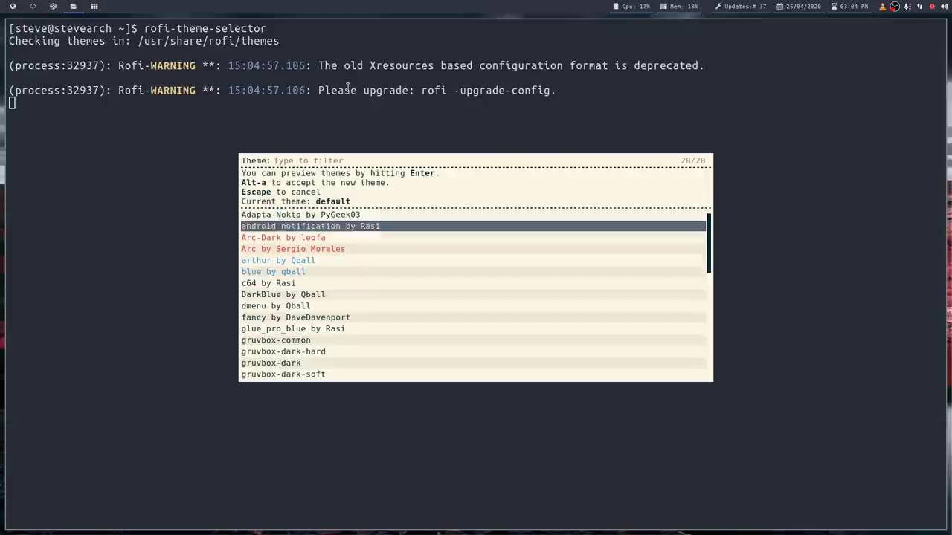
{"action": "key", "text": "Down"}
{"action": "key", "text": "Down"}
{"action": "key", "text": "Down"}
{"action": "key", "text": "Down"}
{"action": "key", "text": "Down"}
{"action": "key", "text": "Up"}
{"action": "key", "text": "Up"}
{"action": "key", "text": "Up"}
{"action": "key", "text": "Up"}
{"action": "key", "text": "Up"}
{"action": "key", "text": "Up"}
{"action": "key", "text": "Up"}
{"action": "key", "text": "Up"}
{"action": "key", "text": "Up"}
{"action": "key", "text": "Up"}
{"action": "key", "text": "Up"}
{"action": "key", "text": "Up"}
{"action": "key", "text": "Up"}
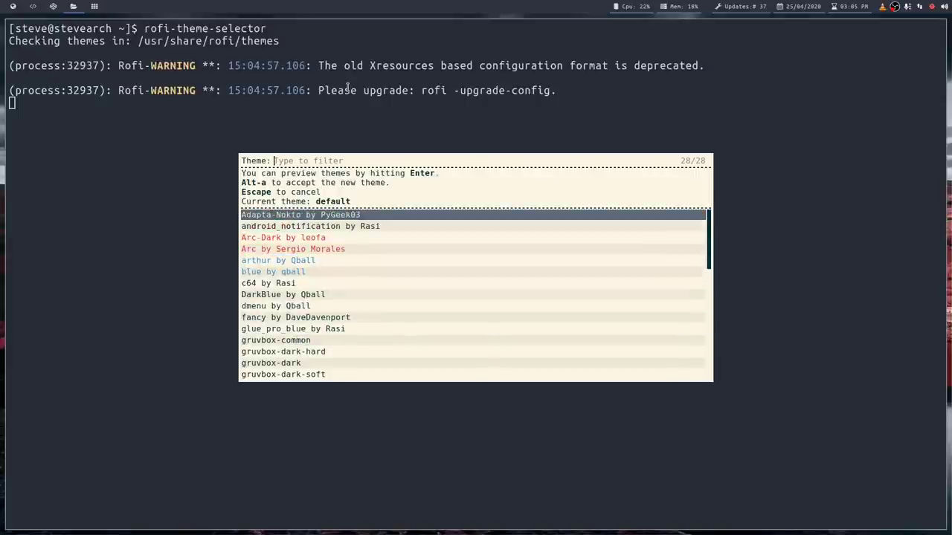
{"action": "key", "text": "Return"}
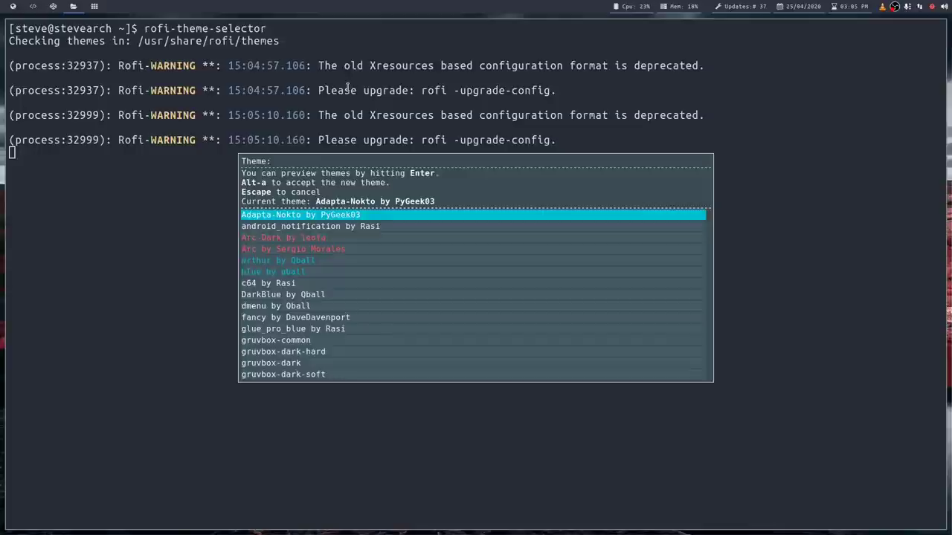
{"action": "key", "text": "Down"}
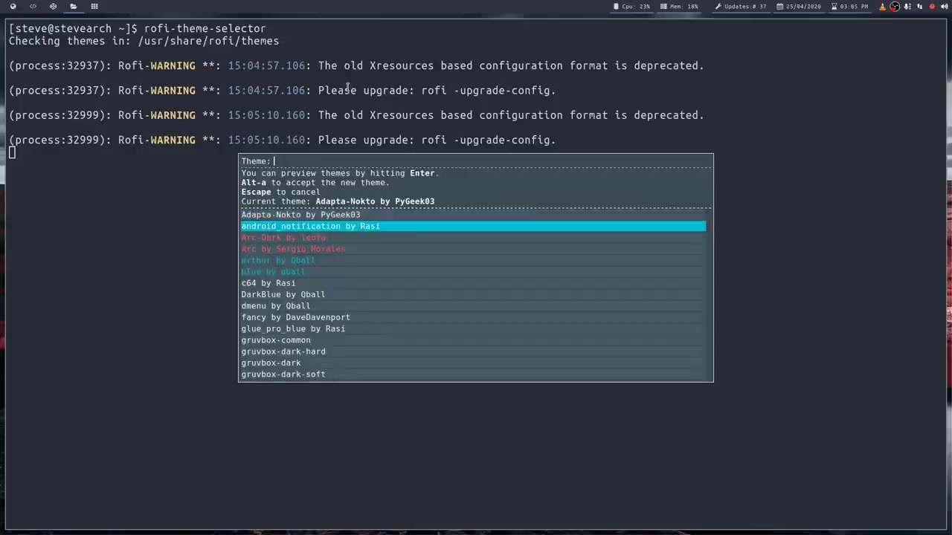
{"action": "key", "text": "Return"}
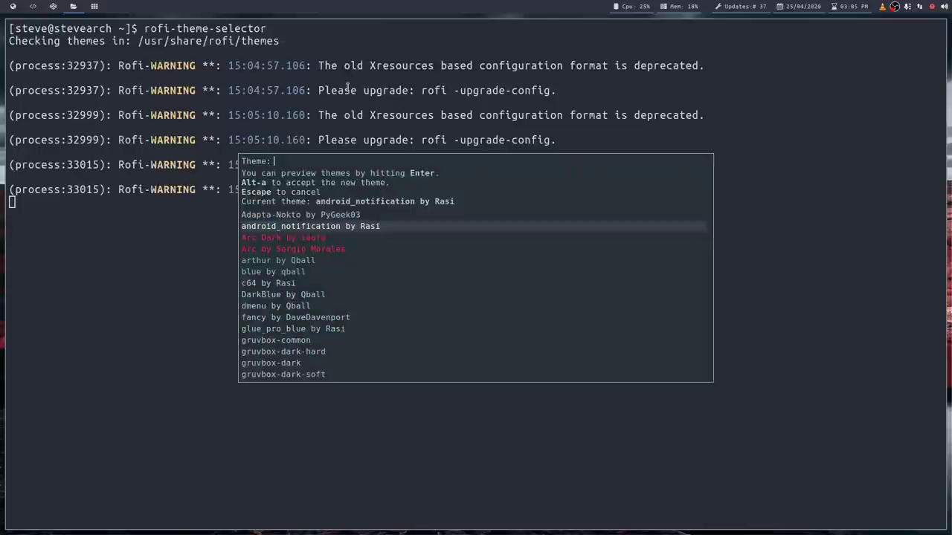
{"action": "key", "text": "Down"}
{"action": "key", "text": "Down"}
{"action": "key", "text": "Return"}
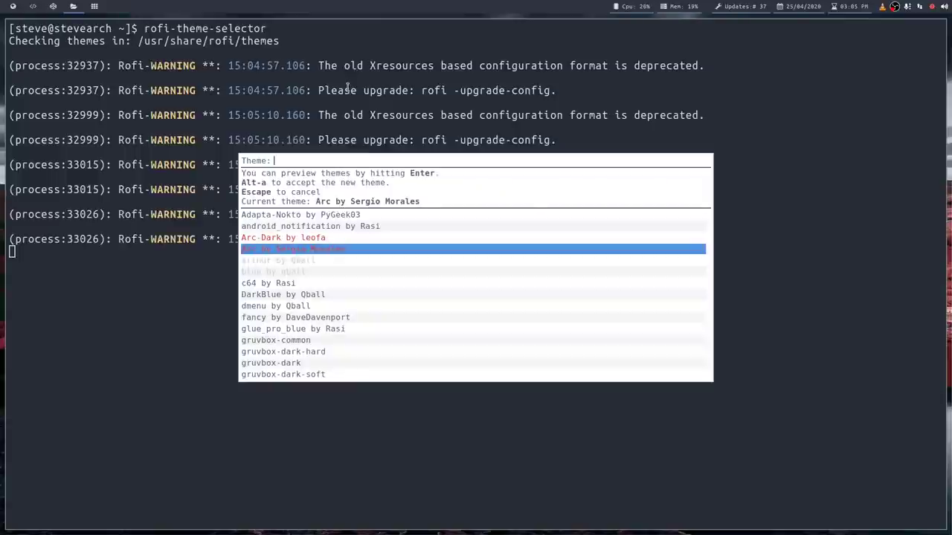
Step: Preview DarkBlue by Qball, fancy, gruvbox-dark and Monokai by milouse themes
{"action": "key", "text": "Down"}
{"action": "key", "text": "Down"}
{"action": "key", "text": "Down"}
{"action": "key", "text": "Down"}
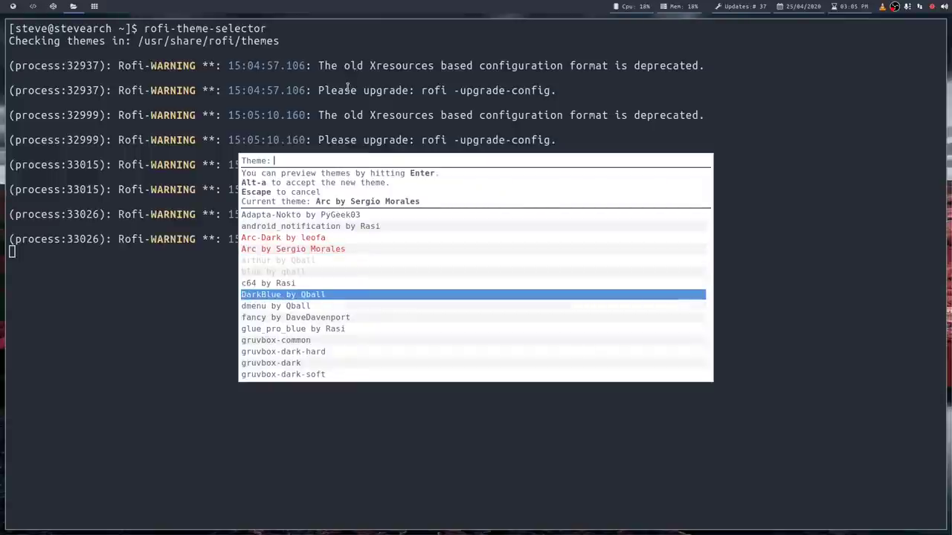
{"action": "key", "text": "Return"}
{"action": "key", "text": "Down"}
{"action": "key", "text": "Down"}
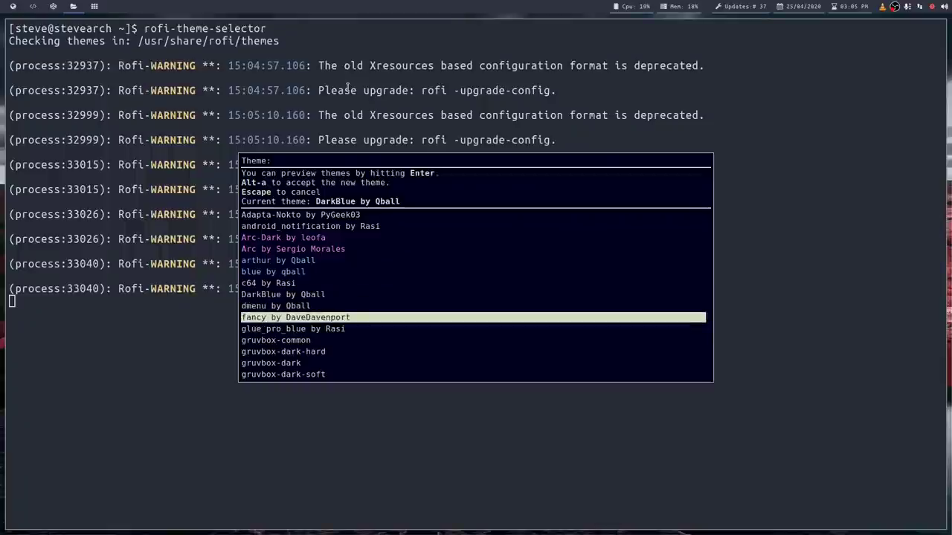
{"action": "key", "text": "Return"}
{"action": "key", "text": "Down"}
{"action": "key", "text": "Down"}
{"action": "key", "text": "Down"}
{"action": "key", "text": "Down"}
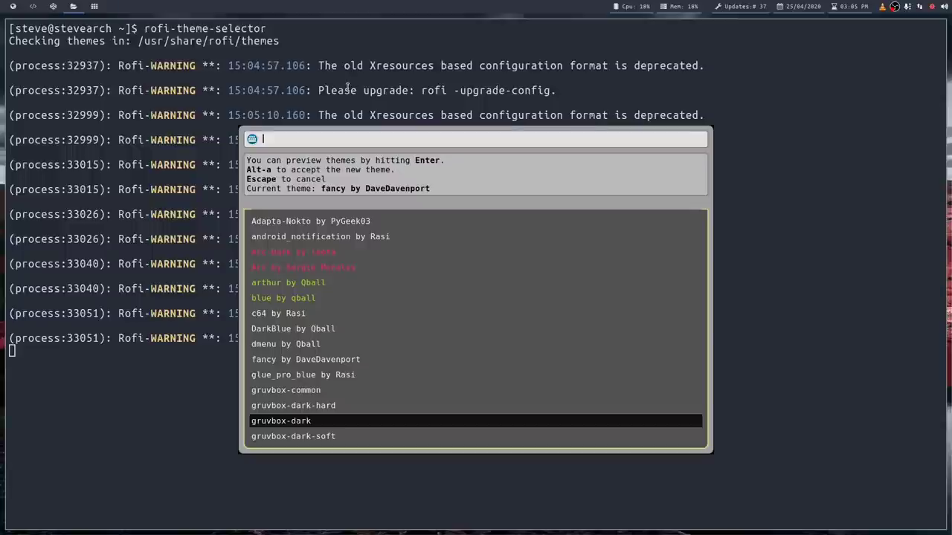
{"action": "key", "text": "Return"}
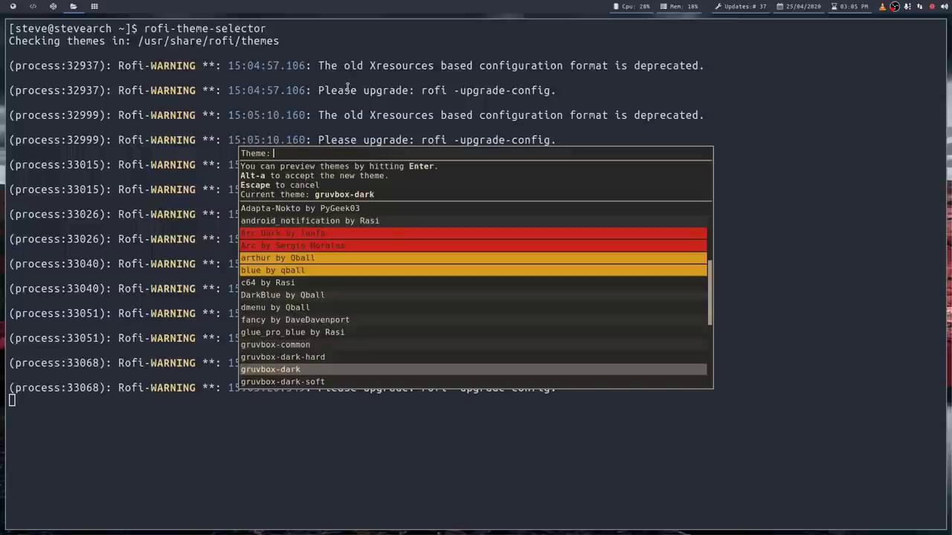
{"action": "key", "text": "Down"}
{"action": "key", "text": "Down"}
{"action": "key", "text": "Down"}
{"action": "key", "text": "Down"}
{"action": "key", "text": "Down"}
{"action": "key", "text": "Down"}
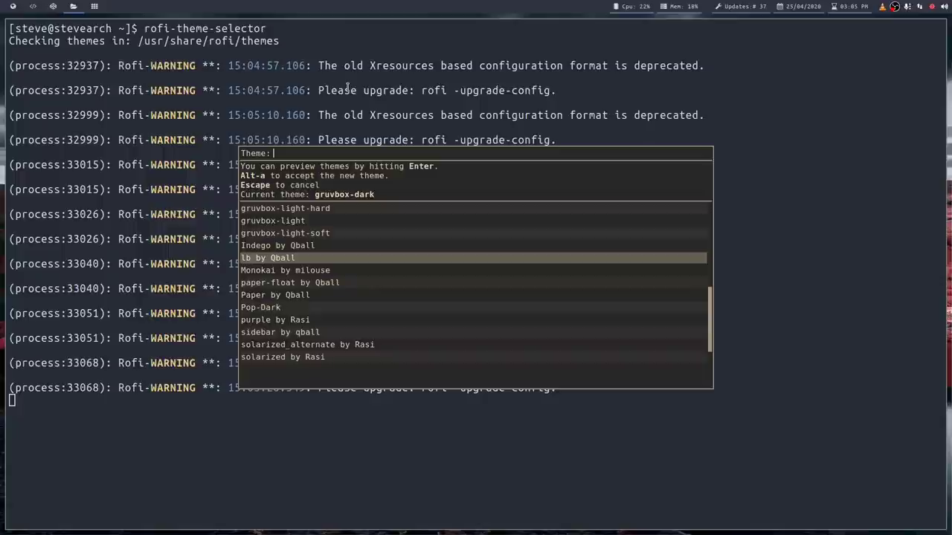
{"action": "key", "text": "Down"}
{"action": "key", "text": "Return"}
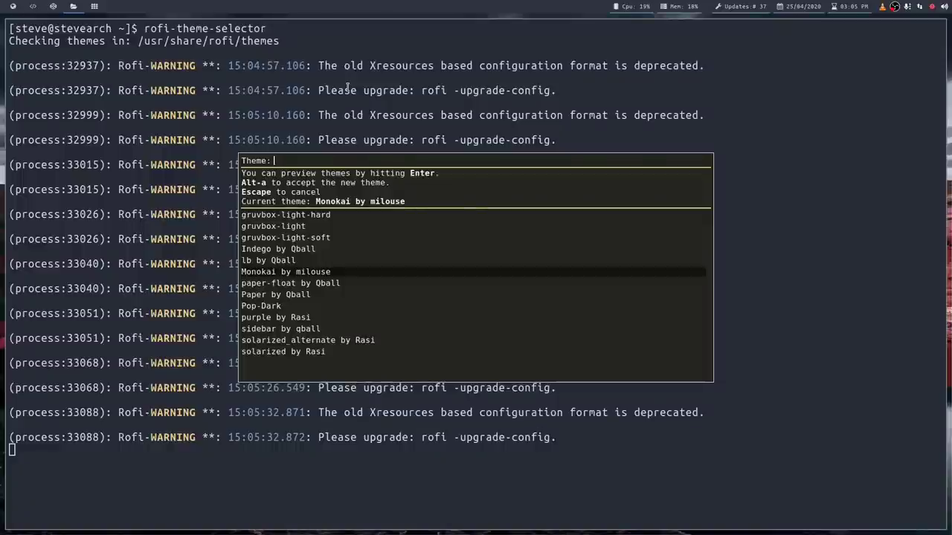
Step: Dismiss rofi-theme-selector, returning to the Configuring Rofi wiki page in Firefox
{"action": "key", "text": "Escape"}
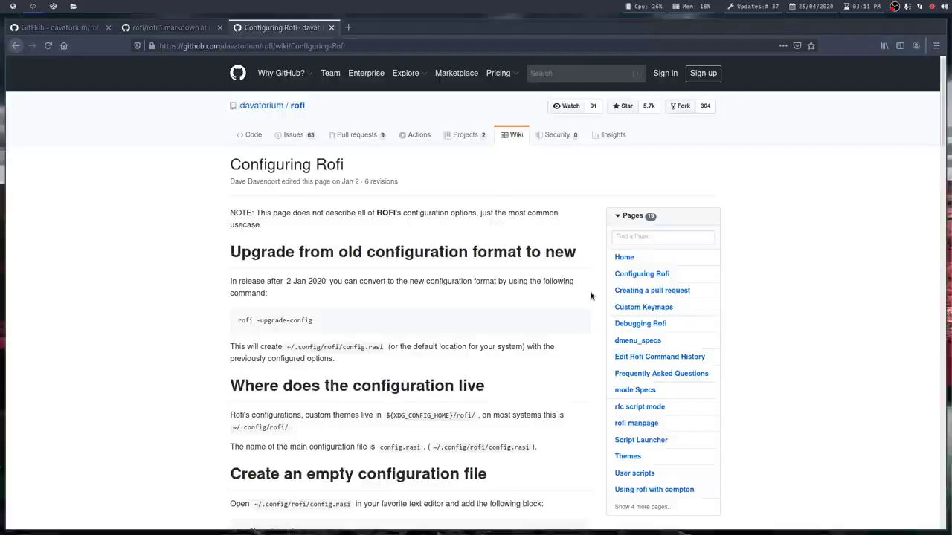
Step: Highlight the 'rofi -upgrade-config' command on the wiki page, then scroll further down
{"action": "scroll", "coordinate": [310, 332], "scroll_direction": "down", "scroll_amount": 2}
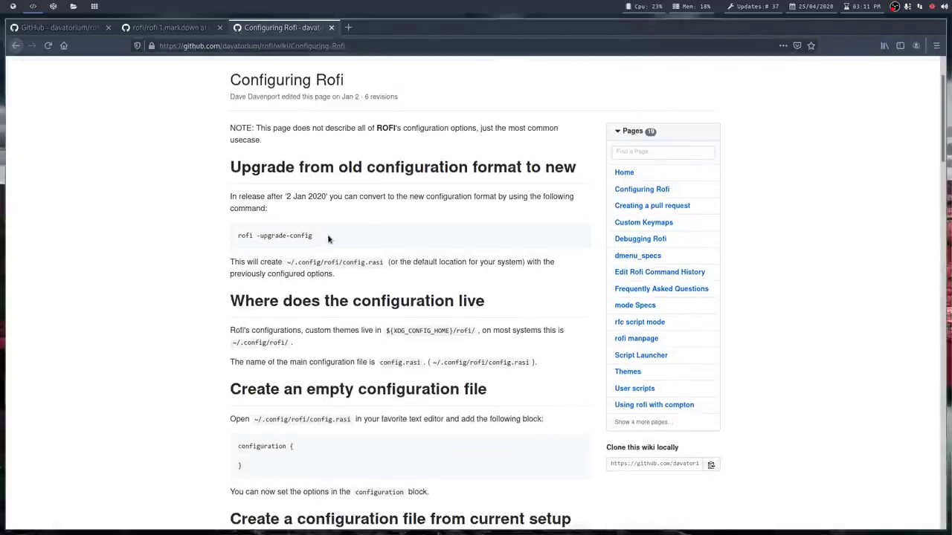
{"action": "left_click_drag", "start_coordinate": [327, 238], "coordinate": [236, 240]}
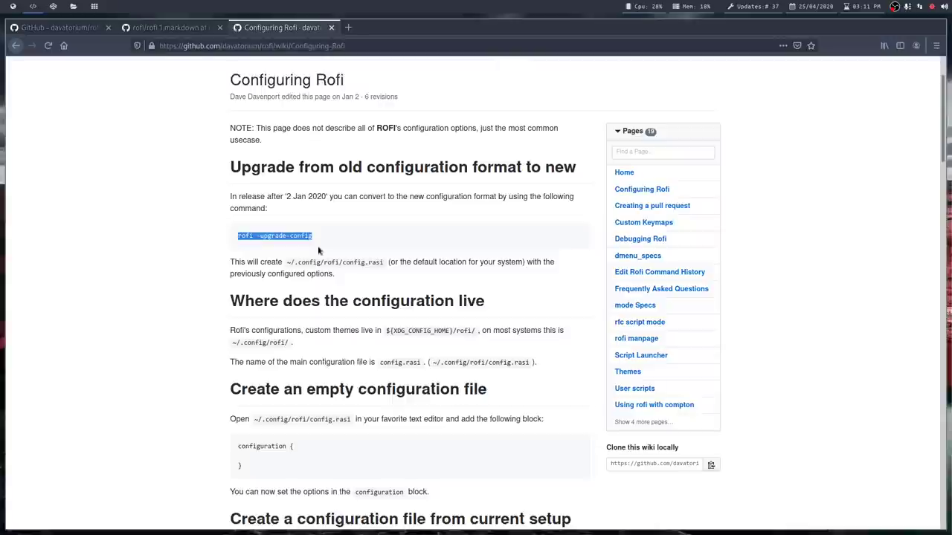
{"action": "scroll", "coordinate": [347, 250], "scroll_direction": "up", "scroll_amount": 2}
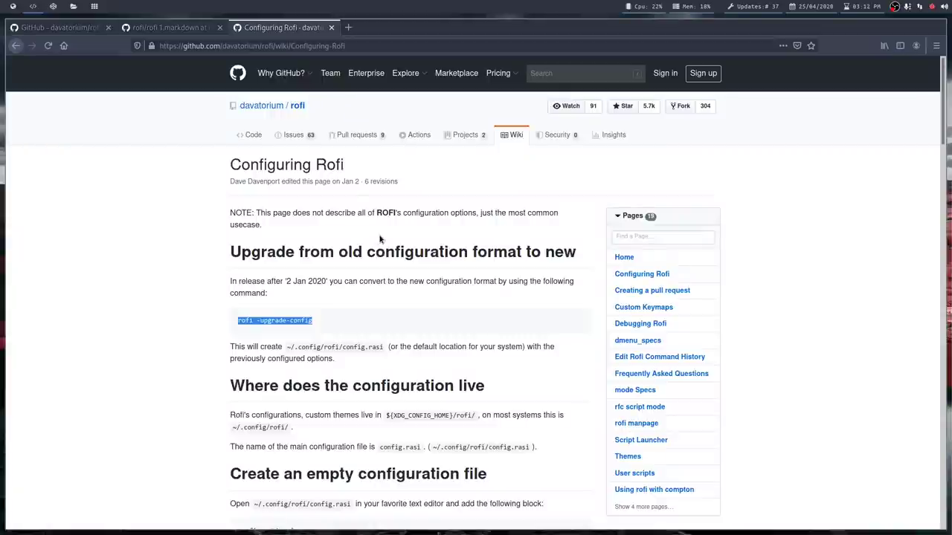
{"action": "scroll", "coordinate": [391, 245], "scroll_direction": "down", "scroll_amount": 3}
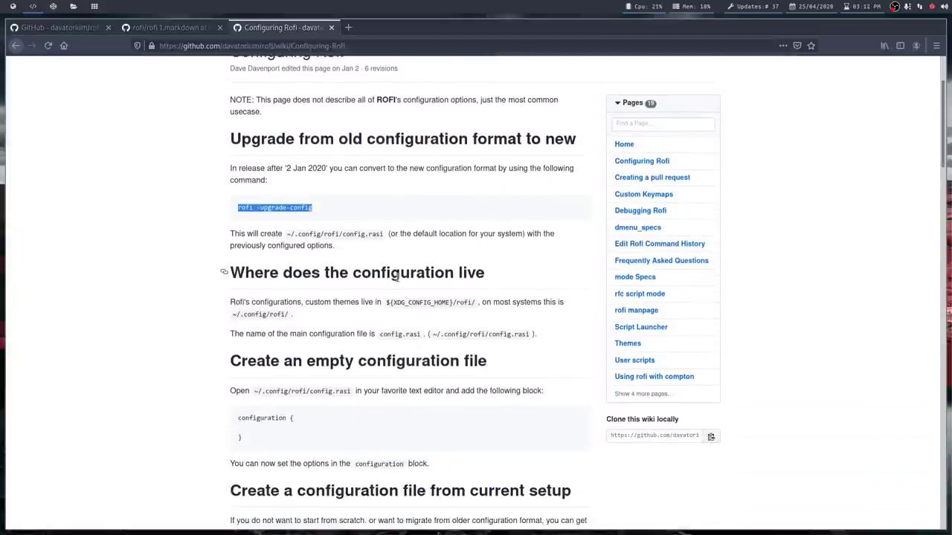
{"action": "scroll", "coordinate": [399, 277], "scroll_direction": "down", "scroll_amount": 2}
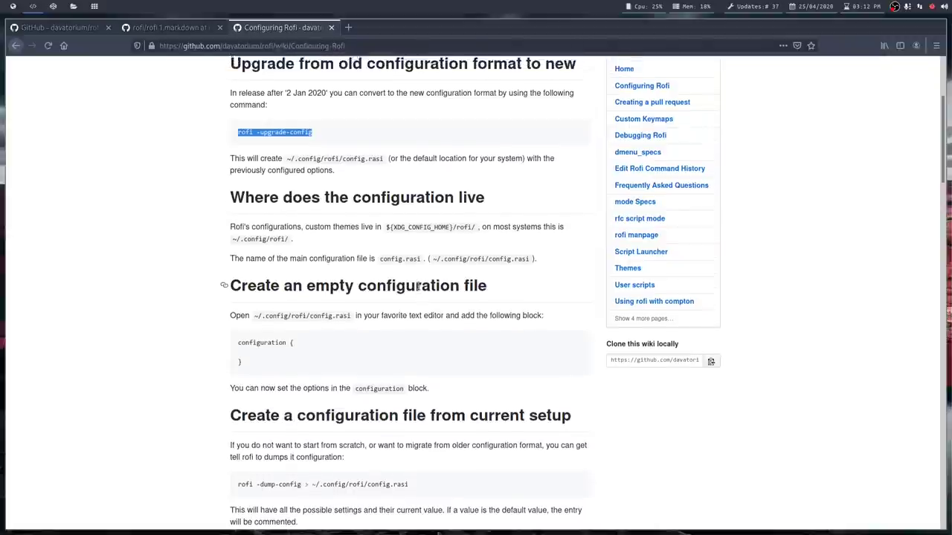
{"action": "scroll", "coordinate": [421, 293], "scroll_direction": "down", "scroll_amount": 1}
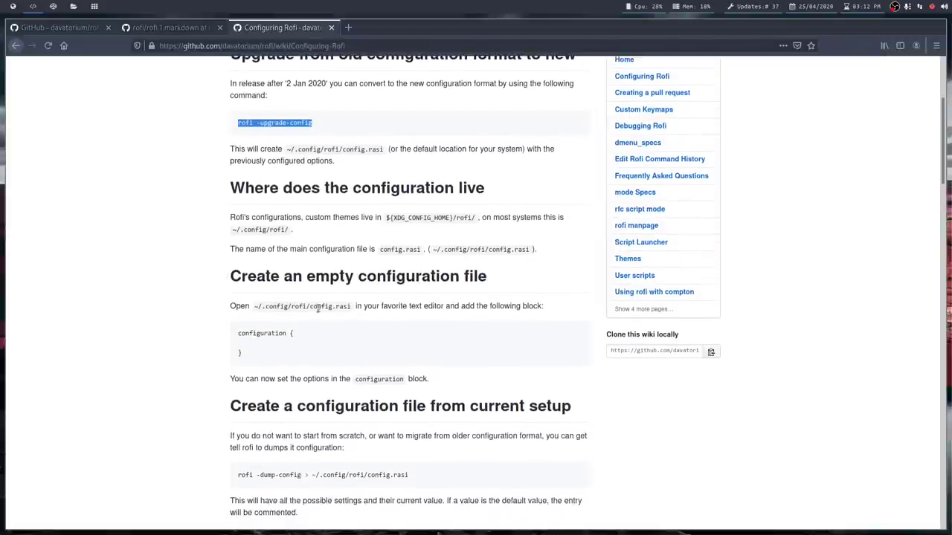
Step: Highlight config.rasi, the 'configuration {' block, and the rofi -dump-config > ~/.config/rofi/config.rasi line
{"action": "left_click_drag", "start_coordinate": [311, 307], "coordinate": [354, 307]}
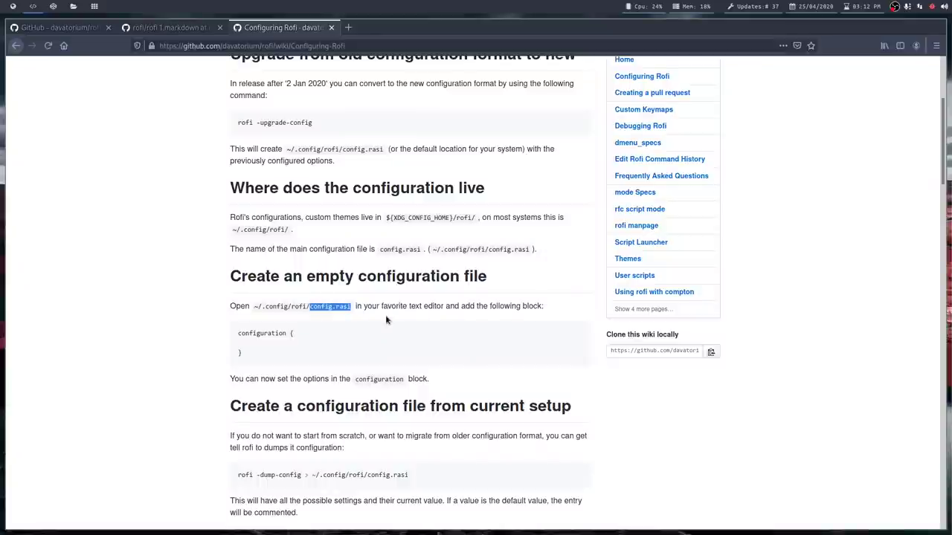
{"action": "scroll", "coordinate": [385, 320], "scroll_direction": "down", "scroll_amount": 3}
{"action": "left_click_drag", "start_coordinate": [238, 192], "coordinate": [362, 238]}
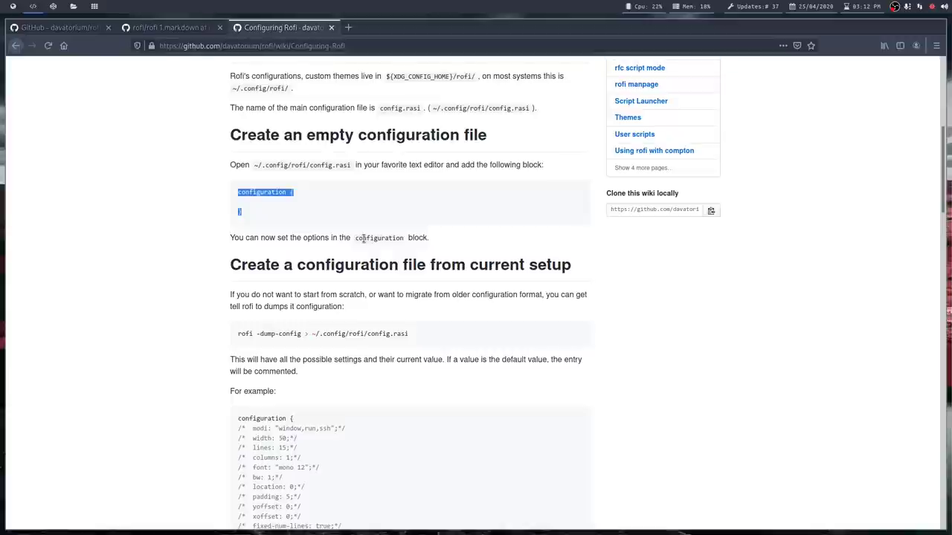
{"action": "scroll", "coordinate": [449, 257], "scroll_direction": "down", "scroll_amount": 1}
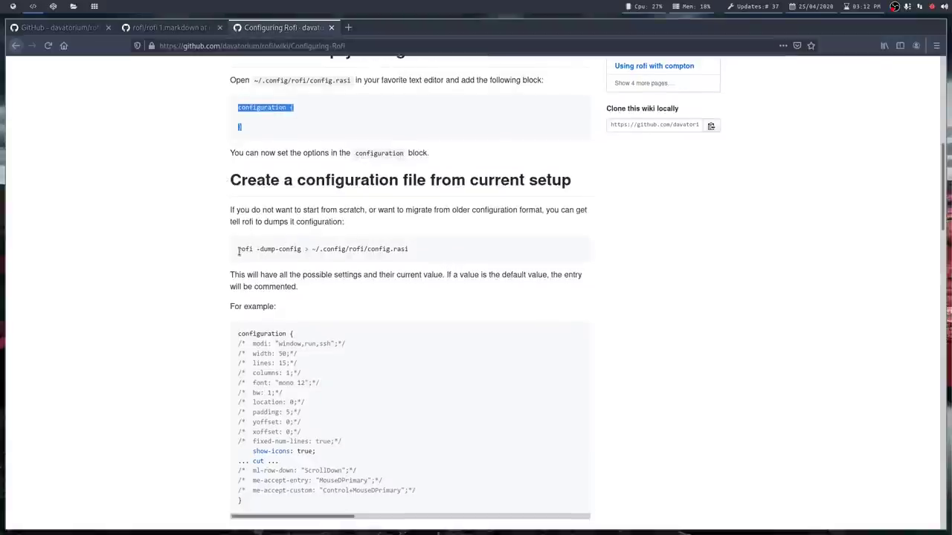
{"action": "left_click_drag", "start_coordinate": [238, 252], "coordinate": [416, 250]}
{"action": "scroll", "coordinate": [495, 255], "scroll_direction": "down", "scroll_amount": 2}
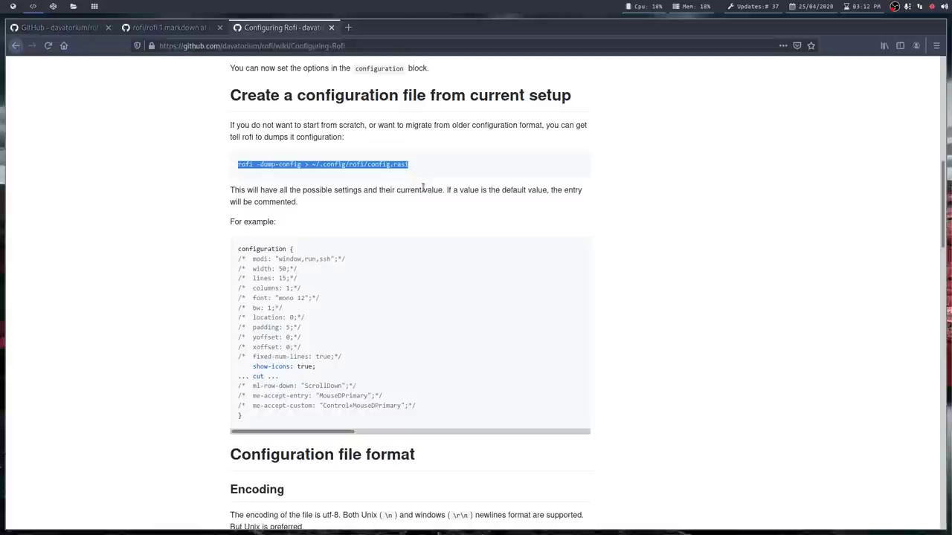
{"action": "left_click", "coordinate": [72, 7]}
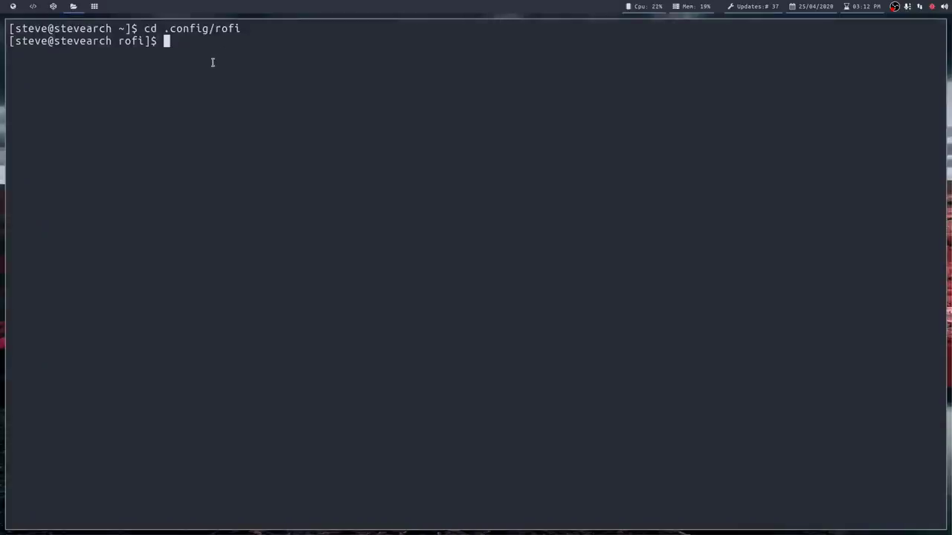
{"action": "type", "text": "vim con"}
{"action": "key", "text": "Tab"}
{"action": "key", "text": "Return"}
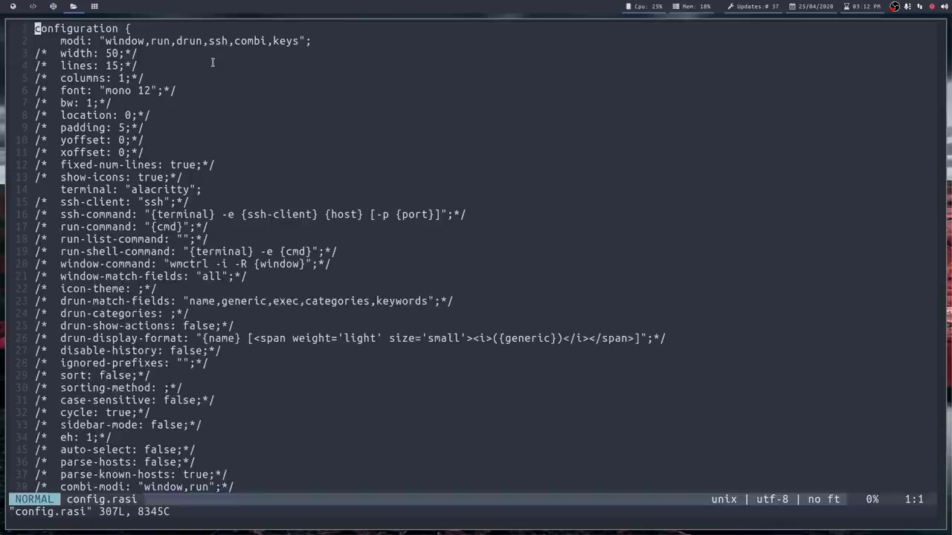
{"action": "key", "text": "Return"}
{"action": "key", "text": "Return"}
{"action": "key", "text": "Return"}
{"action": "key", "text": "Return"}
{"action": "key", "text": "Return"}
{"action": "key", "text": "Return"}
{"action": "key", "text": "Return"}
{"action": "key", "text": "Return"}
{"action": "key", "text": "Return"}
{"action": "key", "text": "Return"}
{"action": "key", "text": "Return"}
{"action": "key", "text": "Return"}
{"action": "key", "text": "Return"}
{"action": "key", "text": "Return"}
{"action": "key", "text": "Return"}
{"action": "key", "text": "Return"}
{"action": "key", "text": "Return"}
{"action": "key", "text": "Return"}
{"action": "key", "text": "Return"}
{"action": "key", "text": "Return"}
{"action": "key", "text": "Return"}
{"action": "key", "text": "Return"}
{"action": "key", "text": "Return"}
{"action": "key", "text": "Return"}
{"action": "key", "text": "Return"}
{"action": "key", "text": "Return"}
{"action": "key", "text": "Return"}
{"action": "key", "text": "Return"}
{"action": "key", "text": "Return"}
{"action": "key", "text": "Return"}
{"action": "key", "text": "Return"}
{"action": "key", "text": "Return"}
{"action": "key", "text": "Return"}
{"action": "key", "text": "Return"}
{"action": "key", "text": "Return"}
{"action": "key", "text": "Return"}
{"action": "key", "text": "Return"}
{"action": "key", "text": "Return"}
{"action": "key", "text": "Return"}
{"action": "key", "text": "Return"}
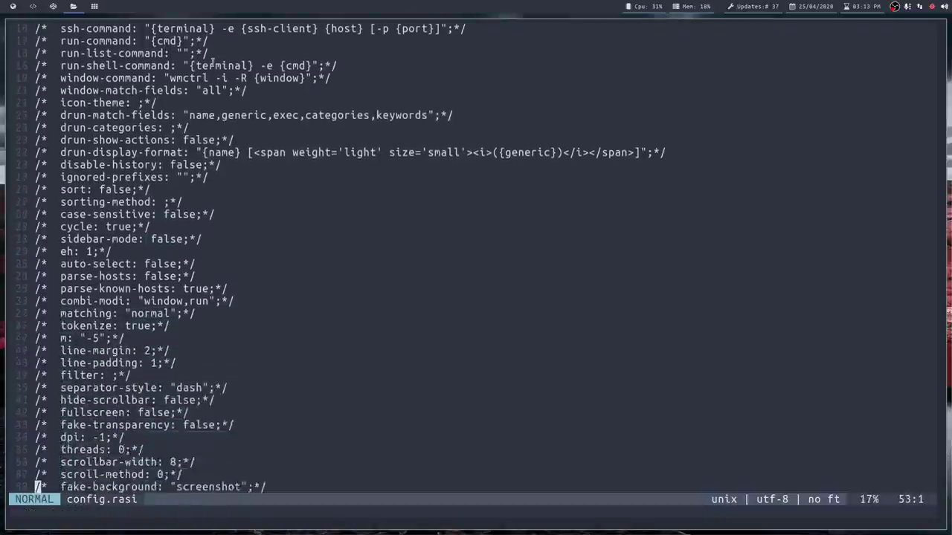
{"action": "key", "text": "Return"}
{"action": "key", "text": "Return"}
{"action": "key", "text": "Return"}
{"action": "key", "text": "Return"}
{"action": "key", "text": "Return"}
{"action": "key", "text": "Return"}
{"action": "key", "text": "Return"}
{"action": "key", "text": "Return"}
{"action": "key", "text": "Return"}
{"action": "key", "text": "Return"}
{"action": "key", "text": "Return"}
{"action": "key", "text": "Return"}
{"action": "key", "text": "Return"}
{"action": "key", "text": "Return"}
{"action": "key", "text": "Return"}
{"action": "key", "text": "Return"}
{"action": "key", "text": "Return"}
{"action": "key", "text": "Return"}
{"action": "key", "text": "Return"}
{"action": "key", "text": "Return"}
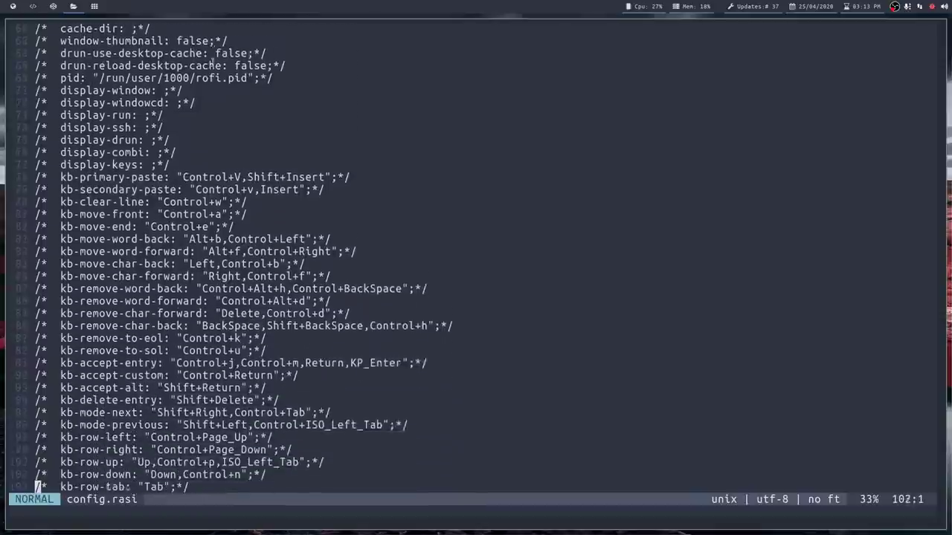
{"action": "key", "text": "j"}
{"action": "key", "text": "j"}
{"action": "key", "text": "j"}
{"action": "key", "text": "j"}
{"action": "key", "text": "j"}
{"action": "key", "text": "j"}
{"action": "key", "text": "j"}
{"action": "key", "text": "j"}
{"action": "key", "text": "j"}
{"action": "key", "text": "j"}
{"action": "key", "text": "j"}
{"action": "key", "text": "j"}
{"action": "key", "text": "j"}
{"action": "key", "text": "j"}
{"action": "key", "text": "j"}
{"action": "key", "text": "j"}
{"action": "key", "text": "j"}
{"action": "key", "text": "j"}
{"action": "key", "text": "j"}
{"action": "key", "text": "j"}
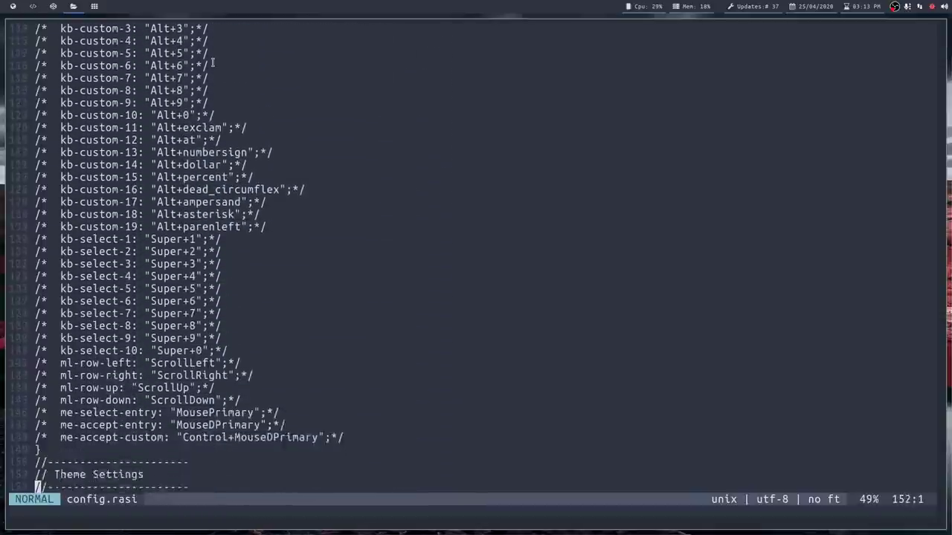
{"action": "key", "text": "j"}
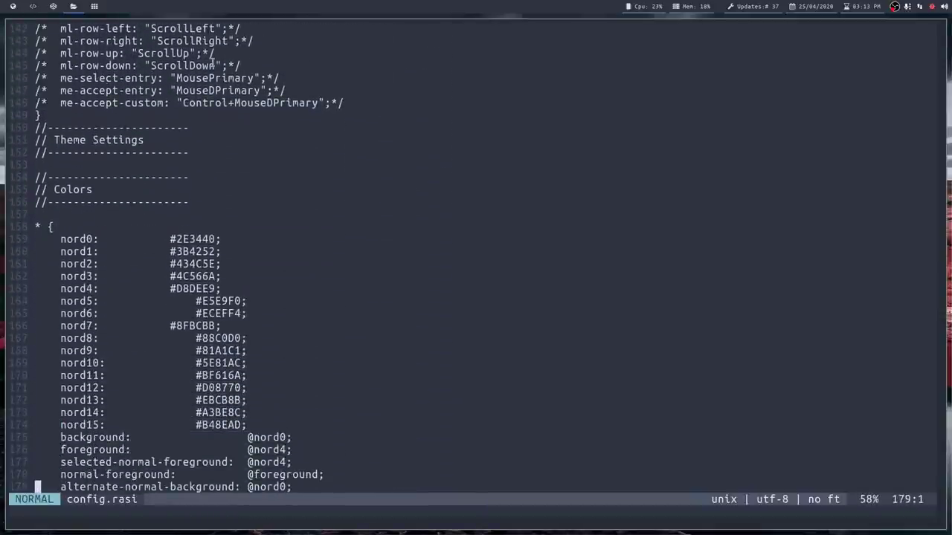
{"action": "key", "text": "k"}
{"action": "key", "text": "k"}
{"action": "key", "text": "k"}
{"action": "key", "text": "k"}
{"action": "key", "text": "k"}
{"action": "key", "text": "k"}
{"action": "key", "text": "k"}
{"action": "key", "text": "k"}
{"action": "key", "text": "k"}
{"action": "key", "text": "k"}
{"action": "key", "text": "k"}
{"action": "key", "text": "k"}
{"action": "key", "text": "k"}
{"action": "key", "text": "k"}
{"action": "key", "text": "k"}
{"action": "key", "text": "k"}
{"action": "key", "text": "k"}
{"action": "key", "text": "k"}
{"action": "key", "text": "k"}
{"action": "key", "text": "k"}
{"action": "key", "text": "k"}
{"action": "key", "text": "k"}
{"action": "key", "text": "k"}
{"action": "key", "text": "k"}
{"action": "key", "text": "k"}
{"action": "key", "text": "k"}
{"action": "key", "text": "k"}
{"action": "key", "text": "k"}
{"action": "key", "text": "k"}
{"action": "key", "text": "k"}
{"action": "key", "text": "k"}
{"action": "key", "text": "k"}
{"action": "key", "text": "k"}
{"action": "key", "text": "k"}
{"action": "key", "text": "k"}
{"action": "key", "text": "k"}
{"action": "key", "text": "k"}
{"action": "key", "text": "k"}
{"action": "key", "text": "k"}
{"action": "key", "text": "k"}
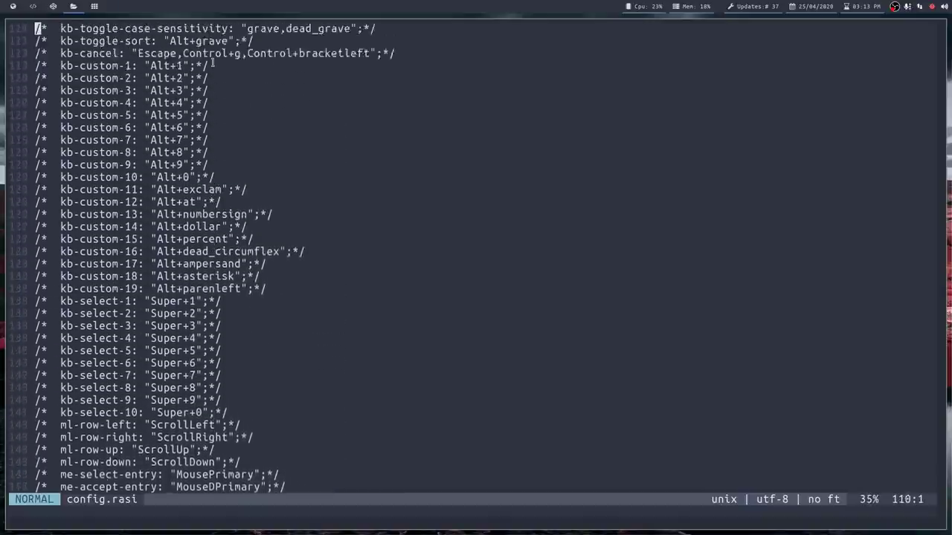
{"action": "key", "text": "k"}
{"action": "key", "text": "k"}
{"action": "key", "text": "k"}
{"action": "key", "text": "k"}
{"action": "key", "text": "k"}
{"action": "key", "text": "k"}
{"action": "key", "text": "k"}
{"action": "key", "text": "k"}
{"action": "key", "text": "k"}
{"action": "key", "text": "k"}
{"action": "key", "text": "k"}
{"action": "key", "text": "k"}
{"action": "key", "text": "k"}
{"action": "key", "text": "k"}
{"action": "key", "text": "k"}
{"action": "key", "text": "k"}
{"action": "key", "text": "k"}
{"action": "key", "text": "k"}
{"action": "key", "text": "k"}
{"action": "key", "text": "k"}
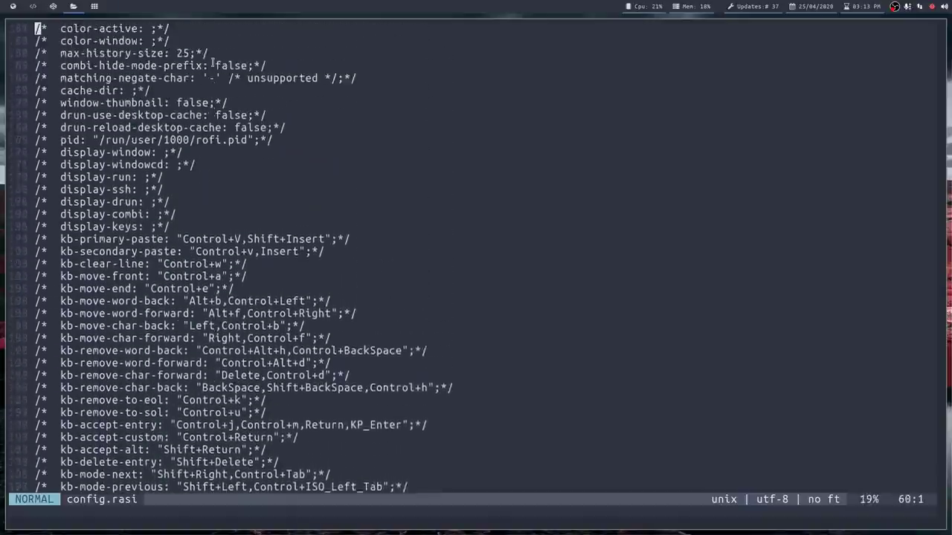
{"action": "key", "text": "k"}
{"action": "key", "text": "k"}
{"action": "key", "text": "k"}
{"action": "key", "text": "k"}
{"action": "key", "text": "k"}
{"action": "key", "text": "k"}
{"action": "key", "text": "k"}
{"action": "key", "text": "k"}
{"action": "key", "text": "k"}
{"action": "key", "text": "k"}
{"action": "key", "text": "k"}
{"action": "key", "text": "k"}
{"action": "key", "text": "k"}
{"action": "key", "text": "k"}
{"action": "key", "text": "k"}
{"action": "key", "text": "k"}
{"action": "key", "text": "k"}
{"action": "key", "text": "k"}
{"action": "key", "text": "k"}
{"action": "key", "text": "k"}
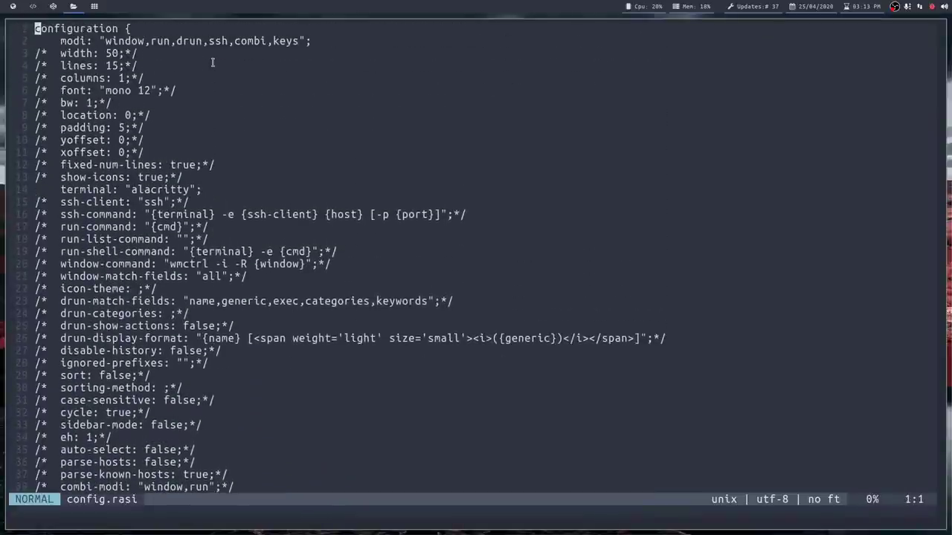
{"action": "key", "text": "j"}
{"action": "key", "text": "l"}
{"action": "key", "text": "l"}
{"action": "key", "text": "l"}
{"action": "key", "text": "l"}
{"action": "key", "text": "l"}
{"action": "key", "text": "l"}
{"action": "key", "text": "l"}
{"action": "key", "text": "l"}
{"action": "key", "text": "l"}
{"action": "key", "text": "l"}
{"action": "key", "text": "l"}
{"action": "key", "text": "l"}
{"action": "key", "text": "l"}
{"action": "key", "text": "l"}
{"action": "key", "text": "l"}
{"action": "key", "text": "l"}
{"action": "key", "text": "l"}
{"action": "key", "text": "l"}
{"action": "key", "text": "l"}
{"action": "key", "text": "l"}
{"action": "key", "text": "l"}
{"action": "key", "text": "l"}
{"action": "key", "text": "l"}
{"action": "key", "text": "l"}
{"action": "key", "text": "l"}
{"action": "key", "text": "l"}
{"action": "key", "text": "l"}
{"action": "key", "text": "l"}
{"action": "key", "text": "l"}
{"action": "key", "text": "l"}
{"action": "key", "text": "l"}
{"action": "key", "text": "l"}
{"action": "key", "text": "l"}
{"action": "key", "text": "l"}
{"action": "key", "text": "l"}
{"action": "key", "text": "j"}
{"action": "key", "text": "h"}
{"action": "key", "text": "h"}
{"action": "key", "text": "h"}
{"action": "key", "text": "h"}
{"action": "key", "text": "h"}
{"action": "key", "text": "h"}
{"action": "key", "text": "h"}
{"action": "key", "text": "h"}
{"action": "key", "text": "h"}
{"action": "key", "text": "h"}
{"action": "key", "text": "h"}
{"action": "key", "text": "h"}
{"action": "key", "text": "h"}
{"action": "key", "text": "h"}
{"action": "key", "text": "h"}
{"action": "key", "text": "l"}
{"action": "key", "text": "l"}
{"action": "key", "text": "l"}
{"action": "key", "text": "l"}
{"action": "key", "text": "l"}
{"action": "key", "text": "l"}
{"action": "key", "text": "l"}
{"action": "key", "text": "l"}
{"action": "key", "text": "l"}
{"action": "key", "text": "l"}
{"action": "key", "text": "l"}
{"action": "key", "text": "l"}
{"action": "key", "text": "l"}
{"action": "key", "text": "l"}
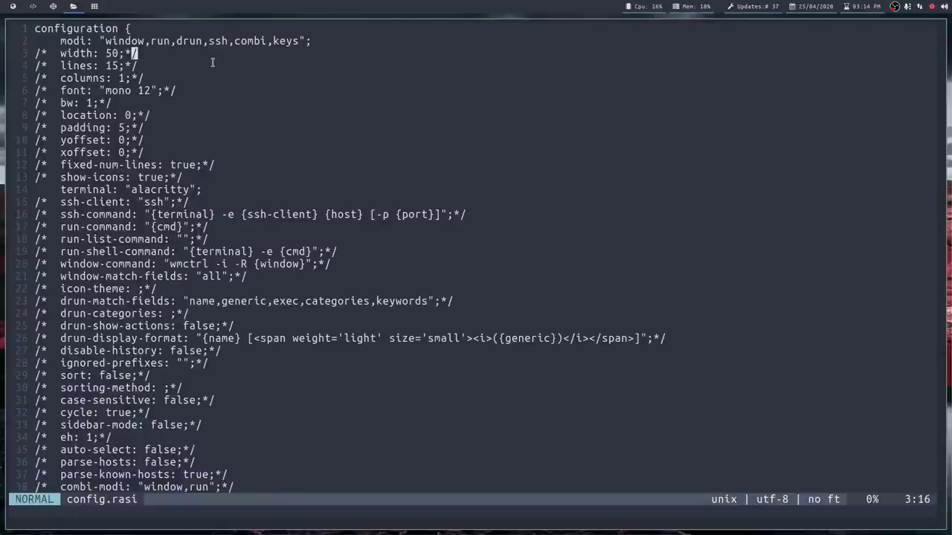
{"action": "key", "text": "j"}
{"action": "key", "text": "j"}
{"action": "key", "text": "j"}
{"action": "key", "text": "j"}
{"action": "key", "text": "j"}
{"action": "key", "text": "j"}
{"action": "key", "text": "j"}
{"action": "key", "text": "j"}
{"action": "key", "text": "j"}
{"action": "key", "text": "j"}
{"action": "key", "text": "j"}
{"action": "key", "text": "h"}
{"action": "key", "text": "0"}
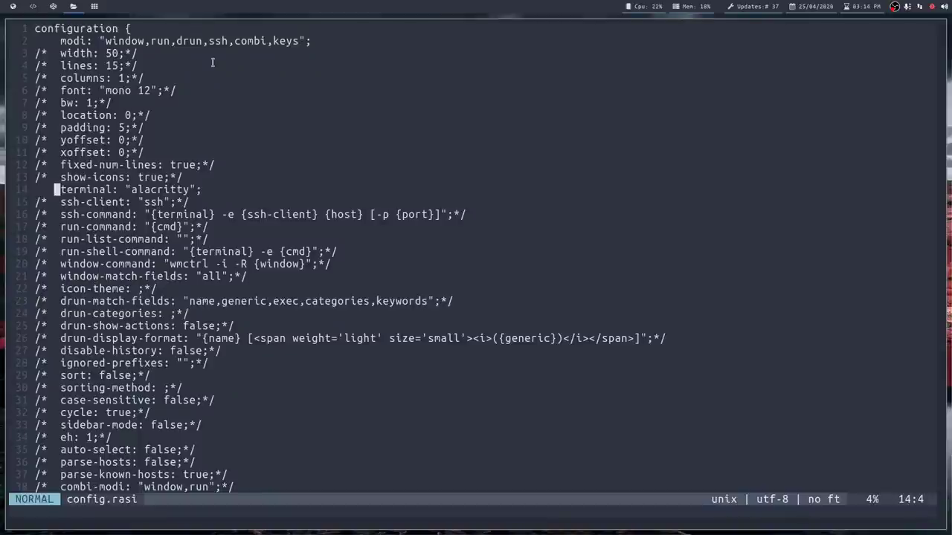
{"action": "key", "text": "j"}
{"action": "key", "text": "j"}
{"action": "key", "text": "j"}
{"action": "key", "text": "j"}
{"action": "key", "text": "j"}
{"action": "key", "text": "j"}
{"action": "key", "text": "j"}
{"action": "key", "text": "j"}
{"action": "key", "text": "j"}
{"action": "key", "text": "j"}
{"action": "key", "text": "j"}
{"action": "key", "text": "j"}
{"action": "key", "text": "j"}
{"action": "key", "text": "j"}
{"action": "key", "text": "j"}
{"action": "key", "text": "j"}
{"action": "key", "text": "j"}
{"action": "key", "text": "j"}
{"action": "key", "text": "j"}
{"action": "key", "text": "j"}
{"action": "key", "text": "j"}
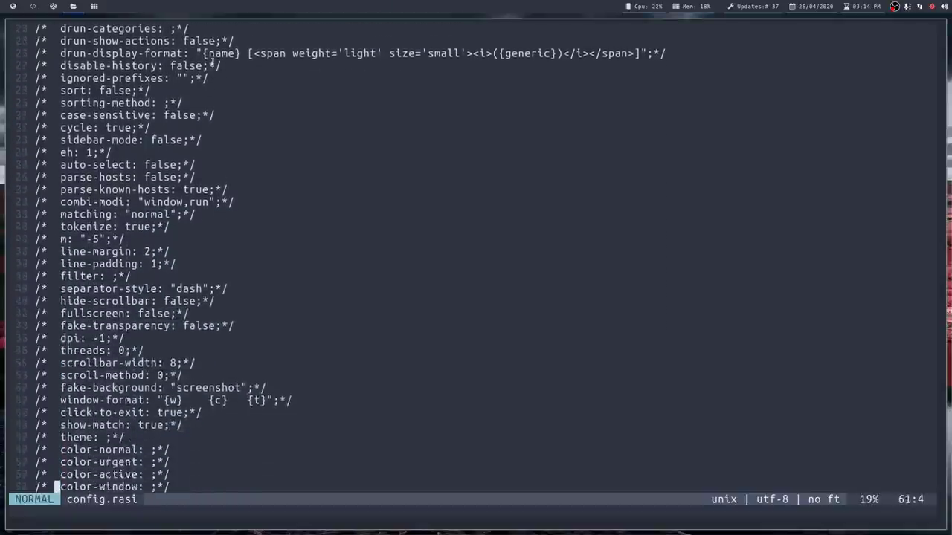
{"action": "key", "text": "j"}
{"action": "key", "text": "j"}
{"action": "key", "text": "j"}
{"action": "key", "text": "j"}
{"action": "key", "text": "j"}
{"action": "key", "text": "j"}
{"action": "key", "text": "j"}
{"action": "key", "text": "j"}
{"action": "key", "text": "j"}
{"action": "key", "text": "j"}
{"action": "key", "text": "j"}
{"action": "key", "text": "j"}
{"action": "key", "text": "j"}
{"action": "key", "text": "j"}
{"action": "key", "text": "j"}
{"action": "key", "text": "j"}
{"action": "key", "text": "j"}
{"action": "key", "text": "j"}
{"action": "key", "text": "j"}
{"action": "key", "text": "j"}
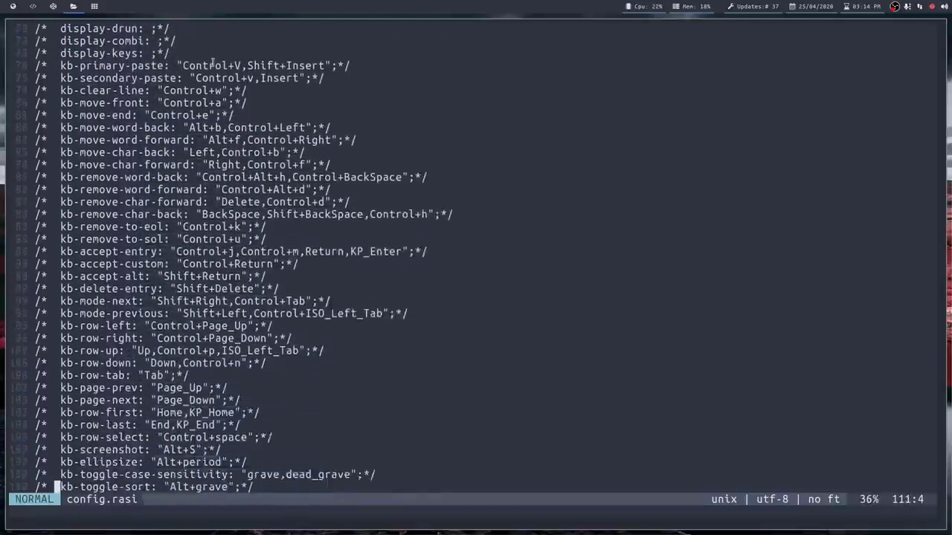
{"action": "key", "text": "j"}
{"action": "key", "text": "j"}
{"action": "key", "text": "j"}
{"action": "key", "text": "j"}
{"action": "key", "text": "j"}
{"action": "key", "text": "j"}
{"action": "key", "text": "j"}
{"action": "key", "text": "j"}
{"action": "key", "text": "j"}
{"action": "key", "text": "j"}
{"action": "key", "text": "j"}
{"action": "key", "text": "j"}
{"action": "key", "text": "j"}
{"action": "key", "text": "j"}
{"action": "key", "text": "j"}
{"action": "key", "text": "j"}
{"action": "key", "text": "j"}
{"action": "key", "text": "j"}
{"action": "key", "text": "j"}
{"action": "key", "text": "j"}
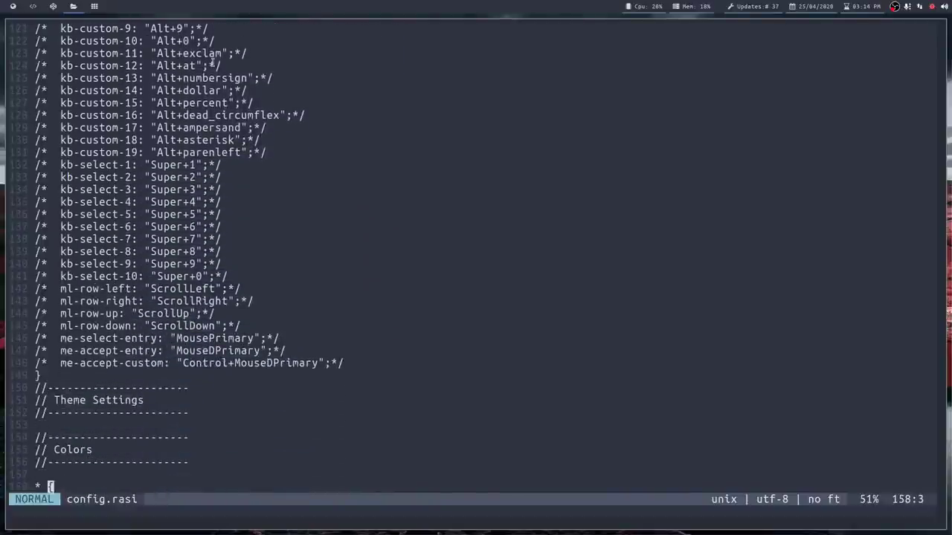
{"action": "key", "text": "k"}
{"action": "key", "text": "k"}
{"action": "key", "text": "k"}
{"action": "key", "text": "k"}
{"action": "key", "text": "k"}
{"action": "key", "text": "k"}
{"action": "key", "text": "k"}
{"action": "key", "text": "k"}
{"action": "key", "text": "k"}
{"action": "key", "text": "j"}
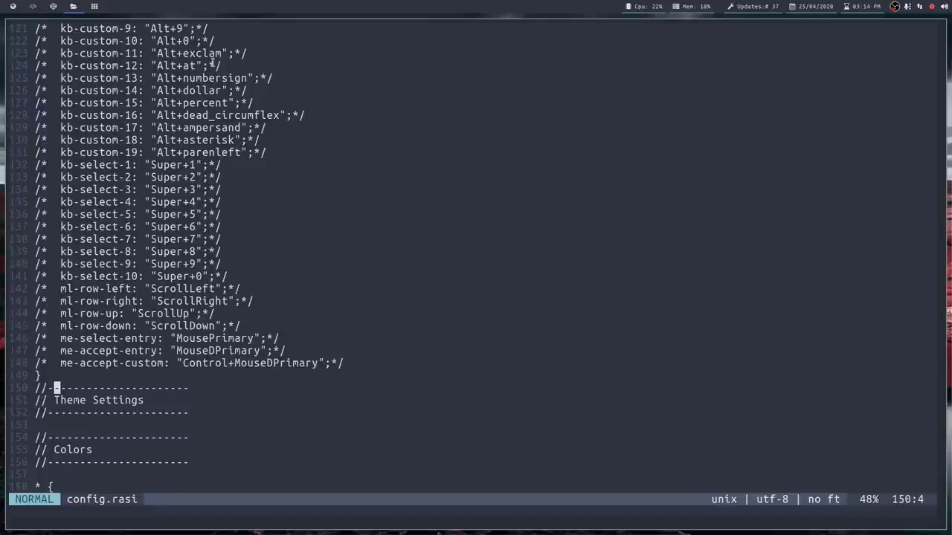
{"action": "key", "text": "j"}
{"action": "key", "text": "j"}
{"action": "key", "text": "j"}
{"action": "key", "text": "j"}
{"action": "key", "text": "j"}
{"action": "key", "text": "j"}
{"action": "key", "text": "j"}
{"action": "key", "text": "j"}
{"action": "key", "text": "j"}
{"action": "key", "text": "j"}
{"action": "key", "text": "j"}
{"action": "key", "text": "j"}
{"action": "key", "text": "j"}
{"action": "key", "text": "j"}
{"action": "key", "text": "j"}
{"action": "key", "text": "j"}
{"action": "key", "text": "j"}
{"action": "key", "text": "j"}
{"action": "key", "text": "j"}
{"action": "key", "text": "j"}
{"action": "key", "text": "j"}
{"action": "key", "text": "j"}
{"action": "key", "text": "j"}
{"action": "key", "text": "j"}
{"action": "key", "text": "j"}
{"action": "key", "text": "j"}
{"action": "key", "text": "j"}
{"action": "key", "text": "j"}
{"action": "key", "text": "j"}
{"action": "key", "text": "j"}
{"action": "key", "text": "j"}
{"action": "key", "text": "j"}
{"action": "key", "text": "j"}
{"action": "key", "text": "j"}
{"action": "key", "text": "j"}
{"action": "key", "text": "j"}
{"action": "key", "text": "j"}
{"action": "key", "text": "j"}
{"action": "key", "text": "j"}
{"action": "key", "text": "j"}
{"action": "key", "text": "j"}
{"action": "key", "text": "j"}
{"action": "key", "text": "j"}
{"action": "key", "text": "j"}
{"action": "key", "text": "j"}
{"action": "key", "text": "j"}
{"action": "key", "text": "j"}
{"action": "key", "text": "j"}
{"action": "key", "text": "j"}
{"action": "key", "text": "j"}
{"action": "key", "text": "j"}
{"action": "key", "text": "j"}
{"action": "key", "text": "j"}
{"action": "key", "text": "j"}
{"action": "key", "text": "j"}
{"action": "key", "text": "j"}
{"action": "key", "text": "j"}
{"action": "key", "text": "j"}
{"action": "key", "text": "j"}
{"action": "key", "text": "j"}
{"action": "key", "text": "j"}
{"action": "key", "text": "j"}
{"action": "key", "text": "j"}
{"action": "key", "text": "j"}
{"action": "key", "text": "j"}
{"action": "key", "text": "j"}
{"action": "key", "text": "j"}
{"action": "key", "text": "j"}
{"action": "key", "text": "j"}
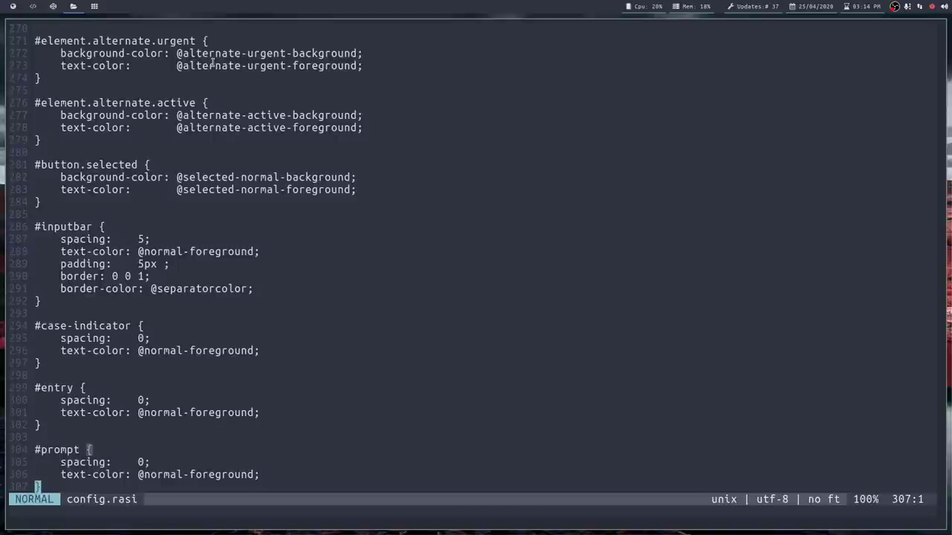
Step: Quit Vim and apply the DarkBlue by Qball theme with rofi-theme-selector
{"action": "key", "text": "colon"}
{"action": "type", "text": "q"}
{"action": "key", "text": "Return"}
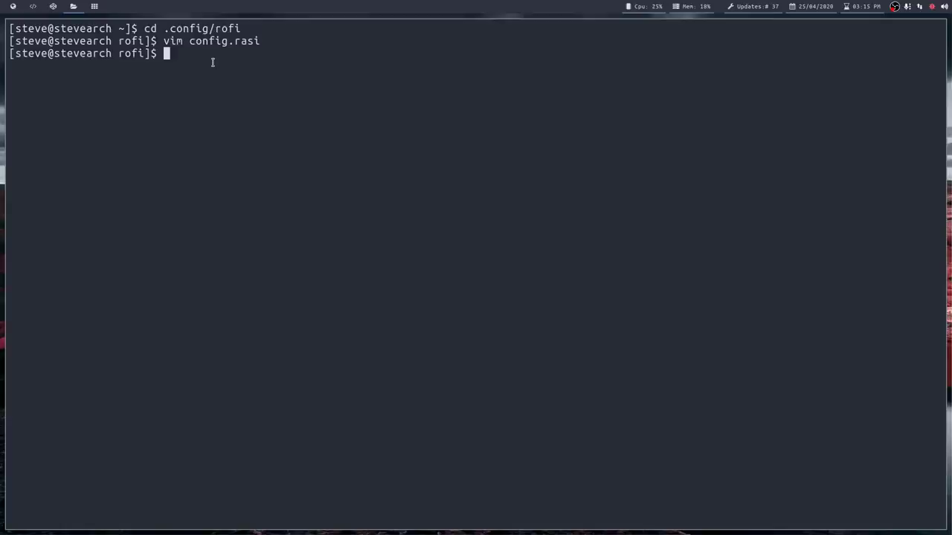
{"action": "key", "text": "Up"}
{"action": "key", "text": "Up"}
{"action": "key", "text": "Up"}
{"action": "key", "text": "Up"}
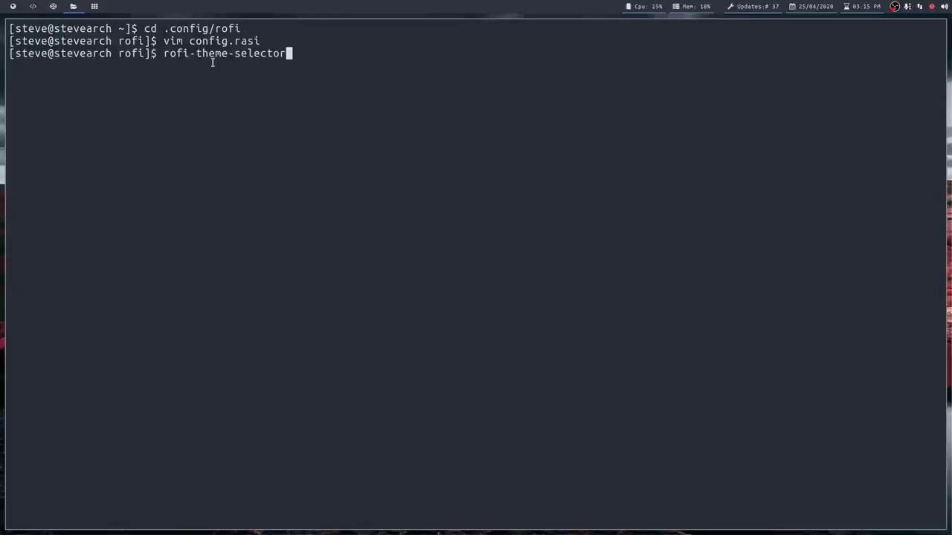
{"action": "key", "text": "Return"}
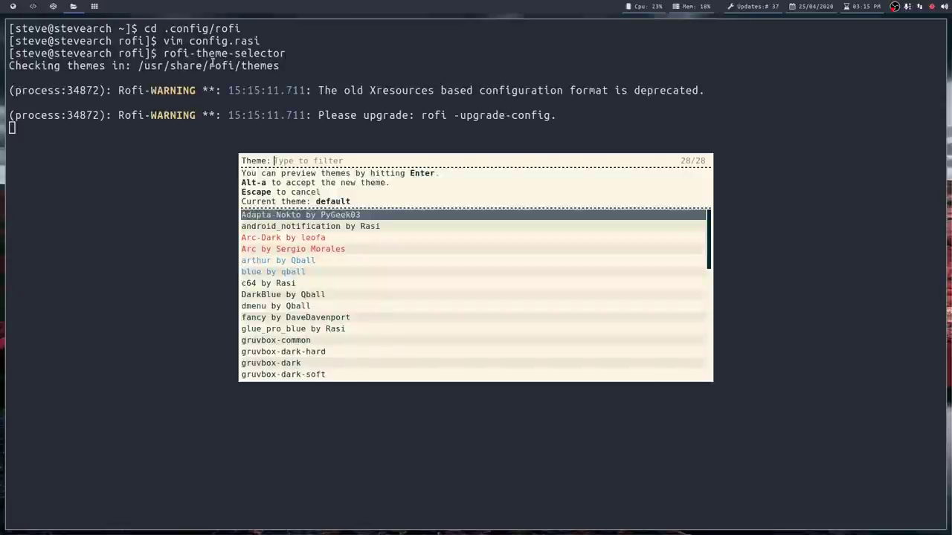
{"action": "key", "text": "Down"}
{"action": "key", "text": "Down"}
{"action": "key", "text": "Down"}
{"action": "key", "text": "Down"}
{"action": "key", "text": "Down"}
{"action": "key", "text": "Down"}
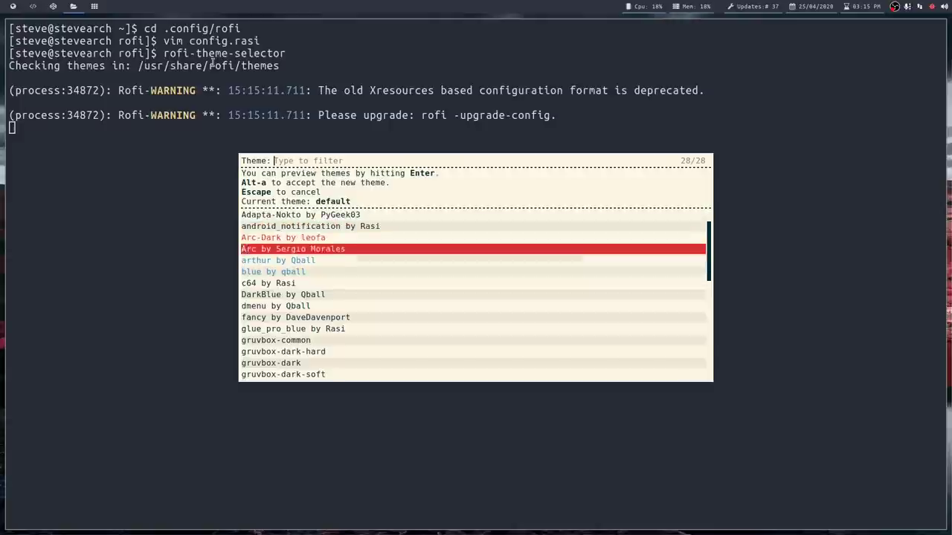
{"action": "key", "text": "Down"}
{"action": "key", "text": "Return"}
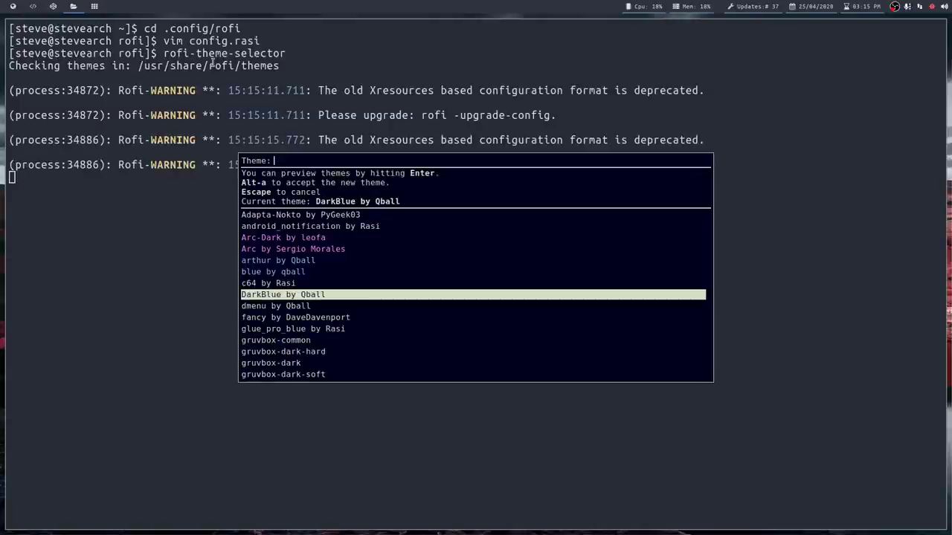
{"action": "key", "text": "Escape"}
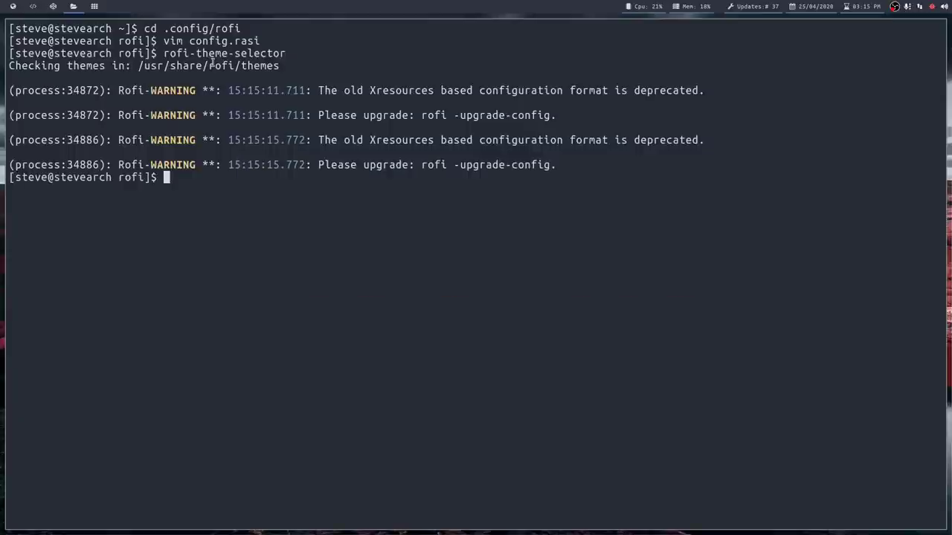
Step: Check DarkBlue in the drun launcher from a second terminal, then recall vim config.rasi
{"action": "key", "text": "super+Return"}
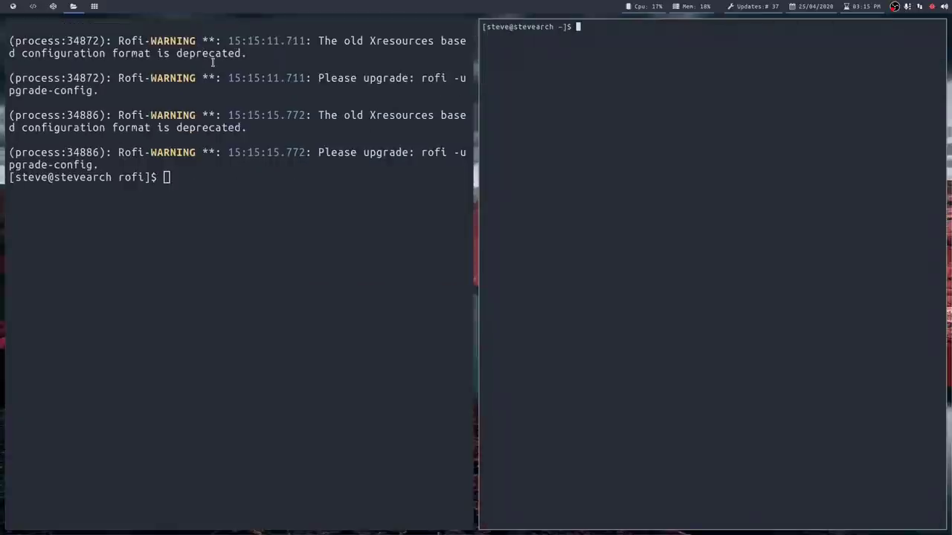
{"action": "key", "text": "super+d"}
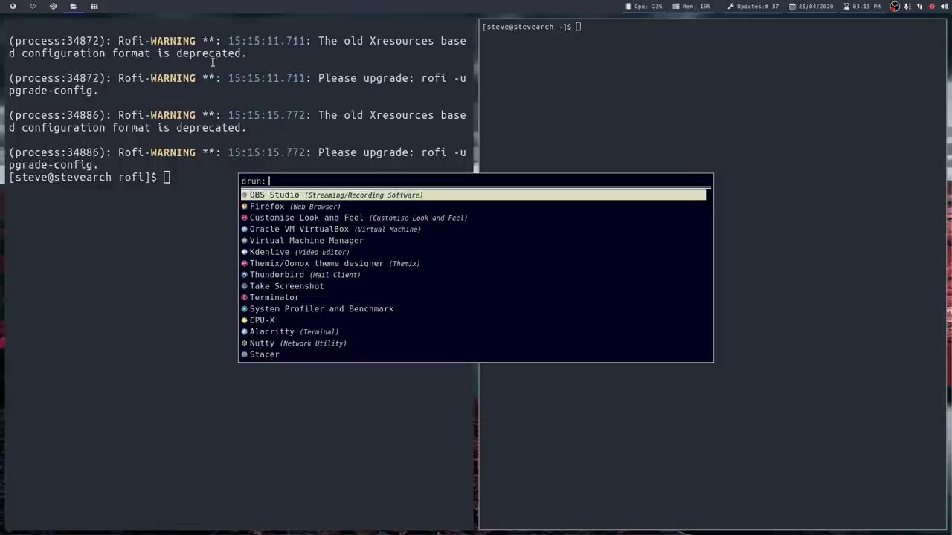
{"action": "key", "text": "Escape"}
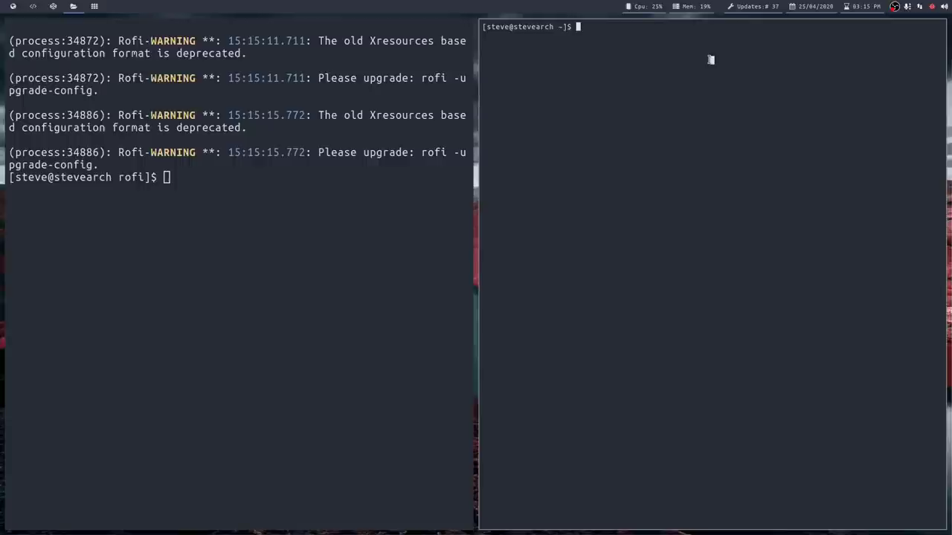
{"action": "key", "text": "super+shift+q"}
{"action": "key", "text": "Up"}
{"action": "key", "text": "Up"}
{"action": "key", "text": "Return"}
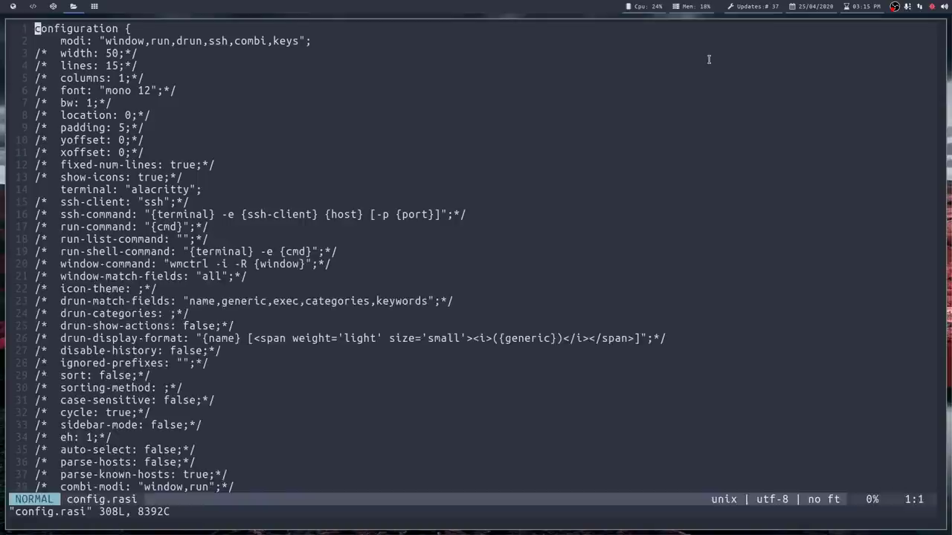
{"action": "key", "text": "Return"}
{"action": "key", "text": "Return"}
{"action": "key", "text": "Return"}
{"action": "key", "text": "Return"}
{"action": "key", "text": "Return"}
{"action": "key", "text": "Return"}
{"action": "key", "text": "Return"}
{"action": "key", "text": "Return"}
{"action": "key", "text": "Return"}
{"action": "key", "text": "Return"}
{"action": "key", "text": "Return"}
{"action": "key", "text": "Return"}
{"action": "key", "text": "Return"}
{"action": "key", "text": "Return"}
{"action": "key", "text": "Return"}
{"action": "key", "text": "Return"}
{"action": "key", "text": "Return"}
{"action": "key", "text": "Return"}
{"action": "key", "text": "Return"}
{"action": "key", "text": "Return"}
{"action": "key", "text": "Return"}
{"action": "key", "text": "Return"}
{"action": "key", "text": "Return"}
{"action": "key", "text": "Return"}
{"action": "key", "text": "Return"}
{"action": "key", "text": "Return"}
{"action": "key", "text": "Return"}
{"action": "key", "text": "Return"}
{"action": "key", "text": "Return"}
{"action": "key", "text": "Return"}
{"action": "key", "text": "Return"}
{"action": "key", "text": "Return"}
{"action": "key", "text": "Return"}
{"action": "key", "text": "Return"}
{"action": "key", "text": "Return"}
{"action": "key", "text": "Return"}
{"action": "key", "text": "Return"}
{"action": "key", "text": "Return"}
{"action": "key", "text": "Return"}
{"action": "key", "text": "Return"}
{"action": "key", "text": "Return"}
{"action": "key", "text": "Return"}
{"action": "key", "text": "Return"}
{"action": "key", "text": "Return"}
{"action": "key", "text": "Return"}
{"action": "key", "text": "Return"}
{"action": "key", "text": "Return"}
{"action": "key", "text": "Return"}
{"action": "key", "text": "Return"}
{"action": "key", "text": "Return"}
{"action": "key", "text": "Return"}
{"action": "key", "text": "Return"}
{"action": "key", "text": "Return"}
{"action": "key", "text": "Return"}
{"action": "key", "text": "Return"}
{"action": "key", "text": "Return"}
{"action": "key", "text": "Return"}
{"action": "key", "text": "Return"}
{"action": "key", "text": "Return"}
{"action": "key", "text": "Return"}
{"action": "key", "text": "Return"}
{"action": "key", "text": "Return"}
{"action": "key", "text": "Return"}
{"action": "key", "text": "Return"}
{"action": "key", "text": "Return"}
{"action": "key", "text": "Return"}
{"action": "key", "text": "Return"}
{"action": "key", "text": "Return"}
{"action": "key", "text": "Return"}
{"action": "key", "text": "Return"}
{"action": "key", "text": "Return"}
{"action": "key", "text": "Return"}
{"action": "key", "text": "Return"}
{"action": "key", "text": "Return"}
{"action": "key", "text": "Return"}
{"action": "key", "text": "Return"}
{"action": "key", "text": "Return"}
{"action": "key", "text": "Return"}
{"action": "key", "text": "Return"}
{"action": "key", "text": "Return"}
{"action": "key", "text": "Return"}
{"action": "key", "text": "Return"}
{"action": "key", "text": "Return"}
{"action": "key", "text": "Return"}
{"action": "key", "text": "Return"}
{"action": "key", "text": "Return"}
{"action": "key", "text": "Return"}
{"action": "key", "text": "Return"}
{"action": "key", "text": "Return"}
{"action": "key", "text": "Return"}
{"action": "key", "text": "Return"}
{"action": "key", "text": "Return"}
{"action": "key", "text": "Return"}
{"action": "key", "text": "Return"}
{"action": "key", "text": "Return"}
{"action": "key", "text": "Return"}
{"action": "key", "text": "Return"}
{"action": "key", "text": "Return"}
{"action": "key", "text": "Return"}
{"action": "key", "text": "Return"}
{"action": "key", "text": "Return"}
{"action": "key", "text": "Return"}
{"action": "key", "text": "Return"}
{"action": "key", "text": "Return"}
{"action": "key", "text": "Return"}
{"action": "key", "text": "Return"}
{"action": "key", "text": "Return"}
{"action": "key", "text": "Return"}
{"action": "key", "text": "Return"}
{"action": "key", "text": "Return"}
{"action": "key", "text": "Return"}
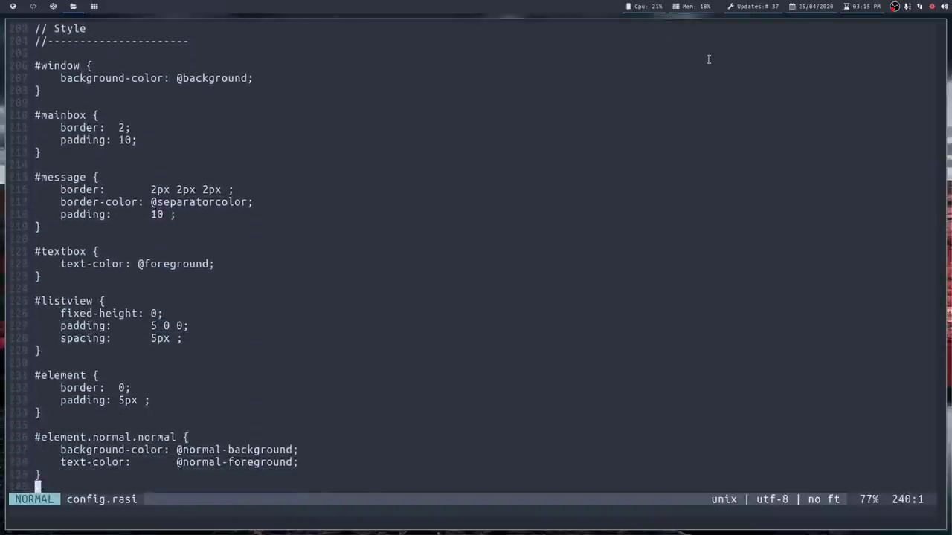
{"action": "key", "text": "Return"}
{"action": "key", "text": "Return"}
{"action": "key", "text": "Return"}
{"action": "key", "text": "Return"}
{"action": "key", "text": "Return"}
{"action": "key", "text": "Return"}
{"action": "key", "text": "Return"}
{"action": "key", "text": "Return"}
{"action": "key", "text": "Return"}
{"action": "key", "text": "Return"}
{"action": "key", "text": "Return"}
{"action": "key", "text": "Return"}
{"action": "key", "text": "Return"}
{"action": "key", "text": "Return"}
{"action": "key", "text": "Return"}
{"action": "key", "text": "Return"}
{"action": "key", "text": "Return"}
{"action": "key", "text": "Return"}
{"action": "key", "text": "Return"}
{"action": "key", "text": "Return"}
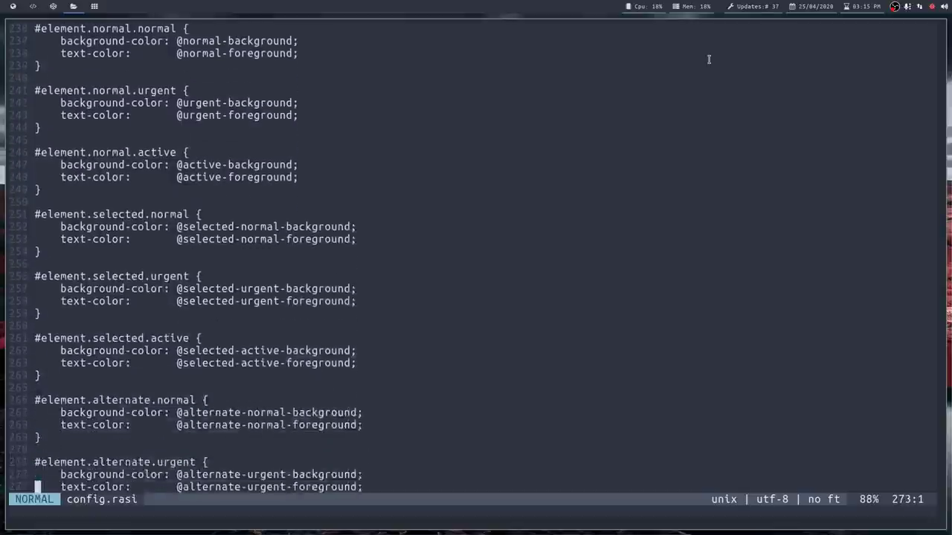
{"action": "key", "text": "Return"}
{"action": "key", "text": "Return"}
{"action": "key", "text": "Return"}
{"action": "key", "text": "Return"}
{"action": "key", "text": "Return"}
{"action": "key", "text": "Return"}
{"action": "key", "text": "Return"}
{"action": "key", "text": "Return"}
{"action": "key", "text": "Return"}
{"action": "key", "text": "Return"}
{"action": "key", "text": "Return"}
{"action": "key", "text": "Return"}
{"action": "key", "text": "Return"}
{"action": "key", "text": "Return"}
{"action": "key", "text": "Return"}
{"action": "key", "text": "Return"}
{"action": "key", "text": "Return"}
{"action": "key", "text": "Return"}
{"action": "key", "text": "Return"}
{"action": "key", "text": "Return"}
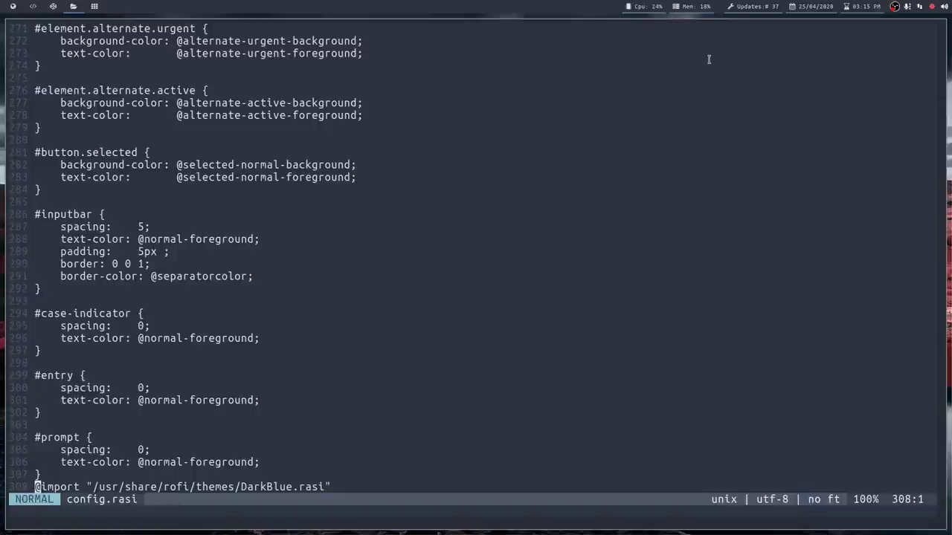
{"action": "key", "text": "i"}
{"action": "key", "text": "Delete"}
{"action": "key", "text": "Delete"}
{"action": "key", "text": "Delete"}
{"action": "key", "text": "Delete"}
{"action": "key", "text": "Delete"}
{"action": "key", "text": "Delete"}
{"action": "key", "text": "Delete"}
{"action": "key", "text": "Delete"}
{"action": "key", "text": "Delete"}
{"action": "key", "text": "Delete"}
{"action": "key", "text": "Delete"}
{"action": "key", "text": "Delete"}
{"action": "key", "text": "Delete"}
{"action": "key", "text": "Delete"}
{"action": "key", "text": "Delete"}
{"action": "key", "text": "Delete"}
{"action": "key", "text": "Delete"}
{"action": "key", "text": "Delete"}
{"action": "key", "text": "Delete"}
{"action": "key", "text": "Delete"}
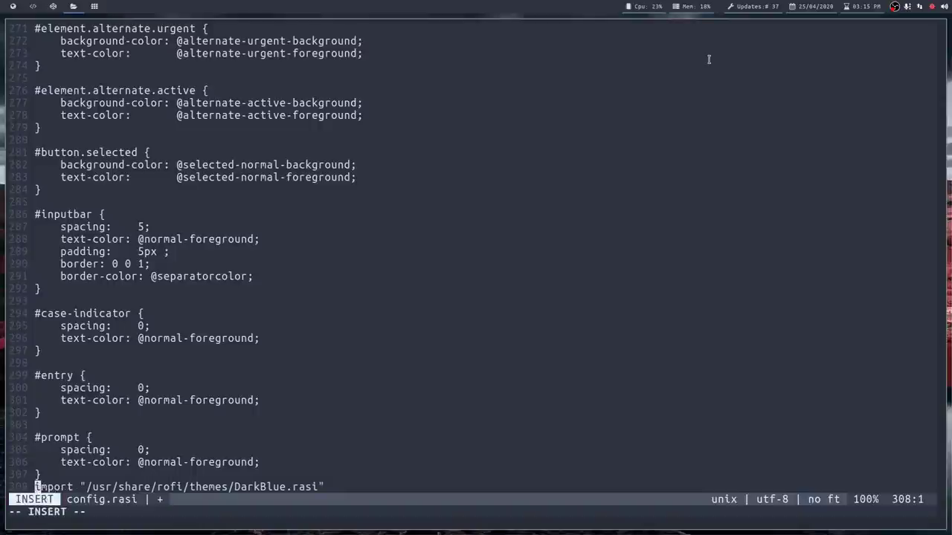
{"action": "key", "text": "Delete"}
{"action": "key", "text": "Delete"}
{"action": "key", "text": "Delete"}
{"action": "key", "text": "Delete"}
{"action": "key", "text": "Delete"}
{"action": "key", "text": "Delete"}
{"action": "key", "text": "Delete"}
{"action": "key", "text": "Delete"}
{"action": "key", "text": "Delete"}
{"action": "key", "text": "Delete"}
{"action": "key", "text": "Delete"}
{"action": "key", "text": "Delete"}
{"action": "key", "text": "Delete"}
{"action": "key", "text": "Delete"}
{"action": "key", "text": "Delete"}
{"action": "key", "text": "Delete"}
{"action": "key", "text": "Delete"}
{"action": "key", "text": "Delete"}
{"action": "key", "text": "Delete"}
{"action": "key", "text": "Delete"}
{"action": "key", "text": "Delete"}
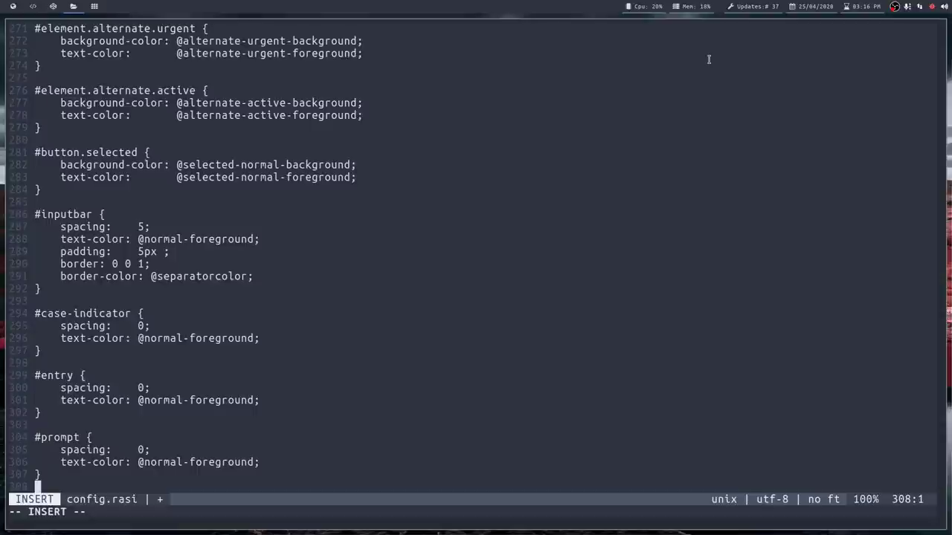
{"action": "key", "text": "Escape"}
{"action": "type", "text": ":wq!"}
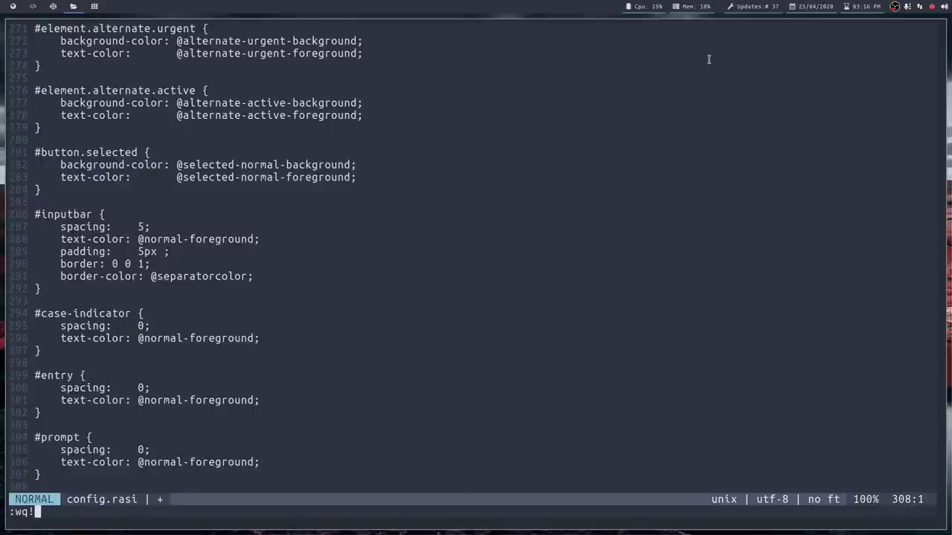
{"action": "key", "text": "Return"}
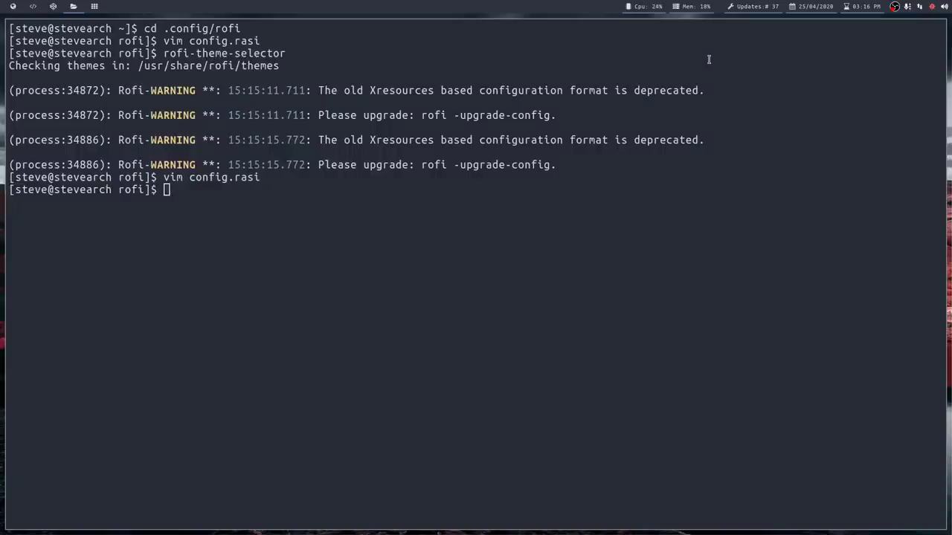
{"action": "key", "text": "super+d"}
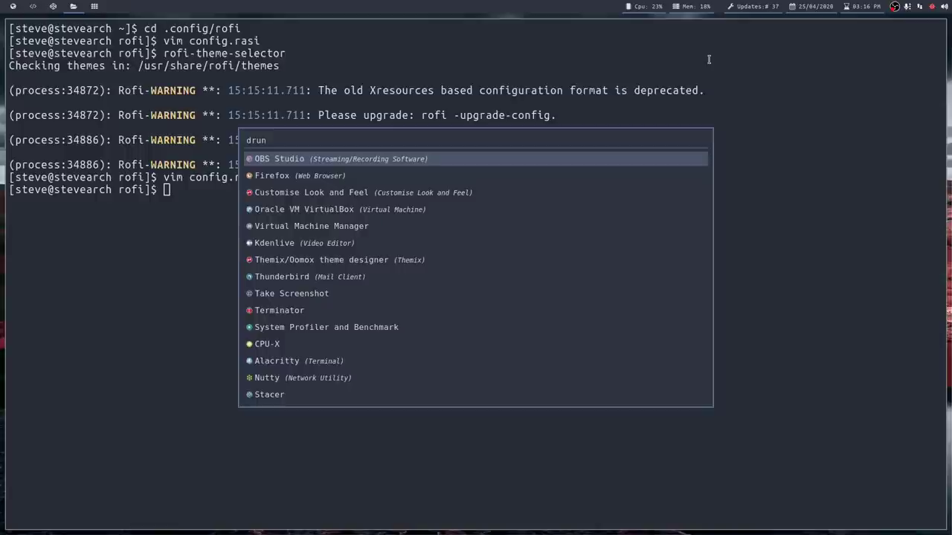
{"action": "key", "text": "Escape"}
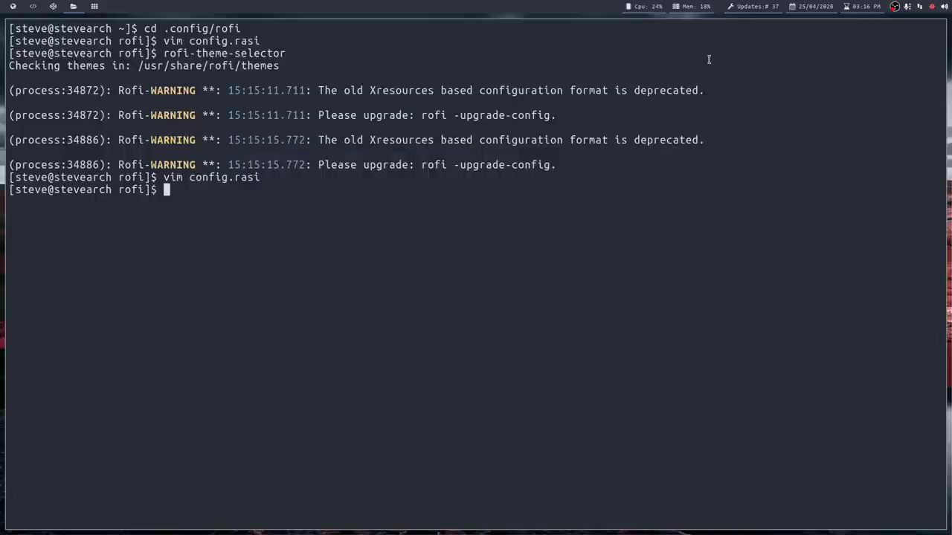